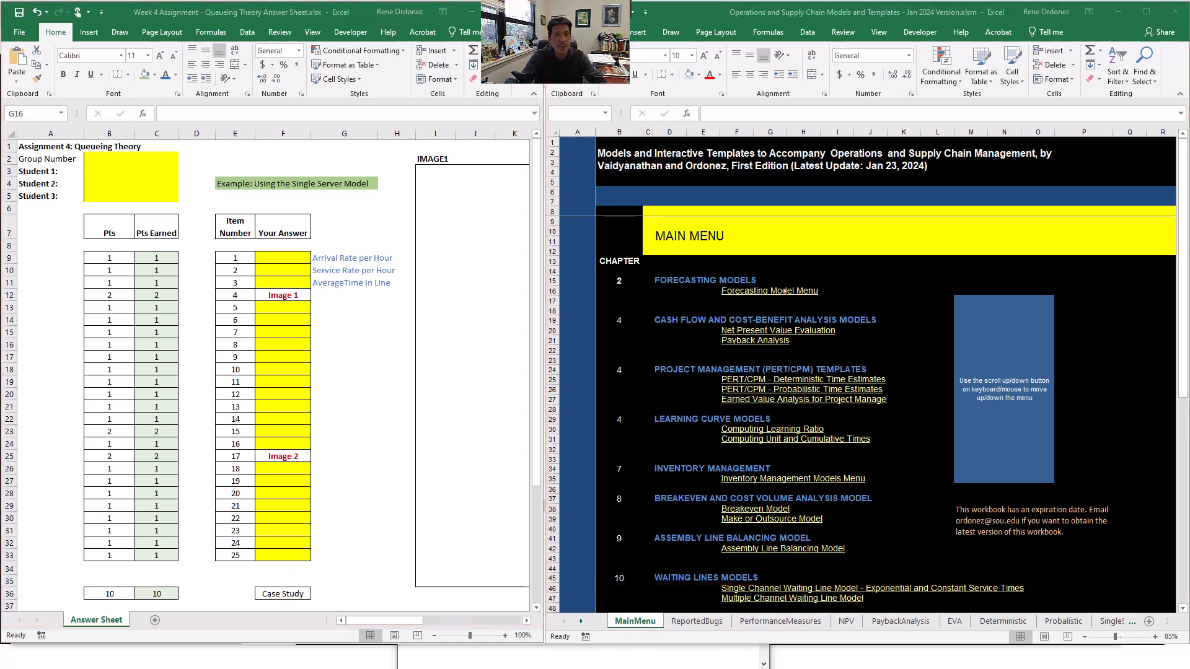
Open the Single Channel Waiting Line Model sheet in the operations and supply chain templates workbook.
{"action": "left_click", "coordinate": [241, 182]}
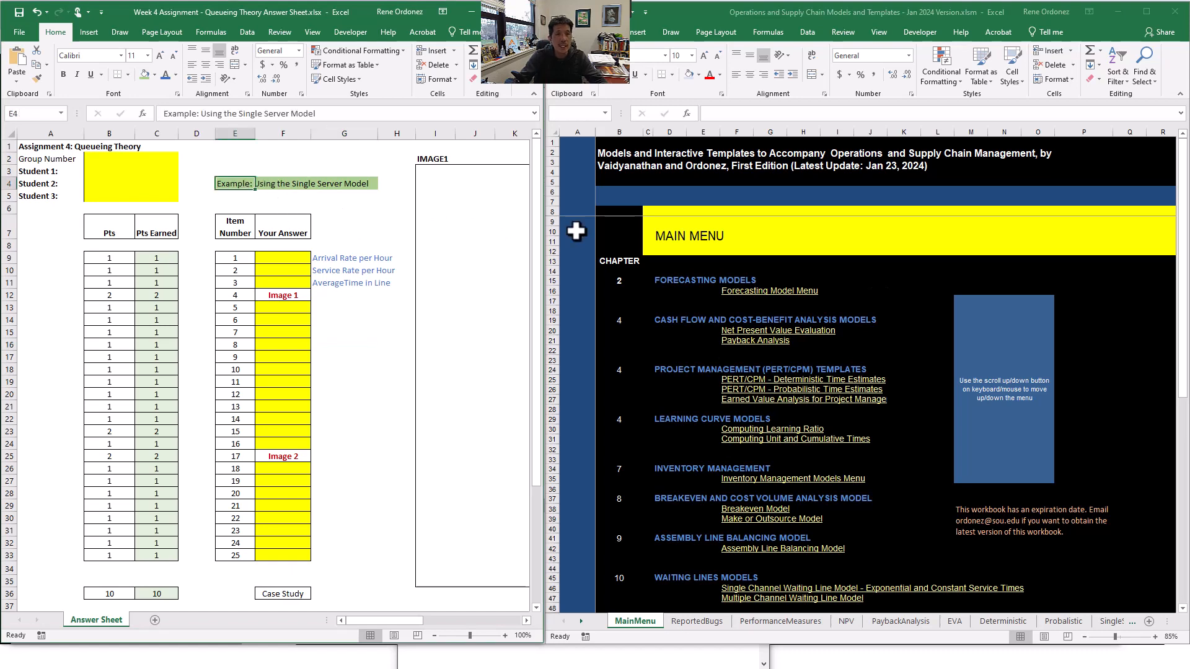
{"action": "left_click", "coordinate": [806, 238]}
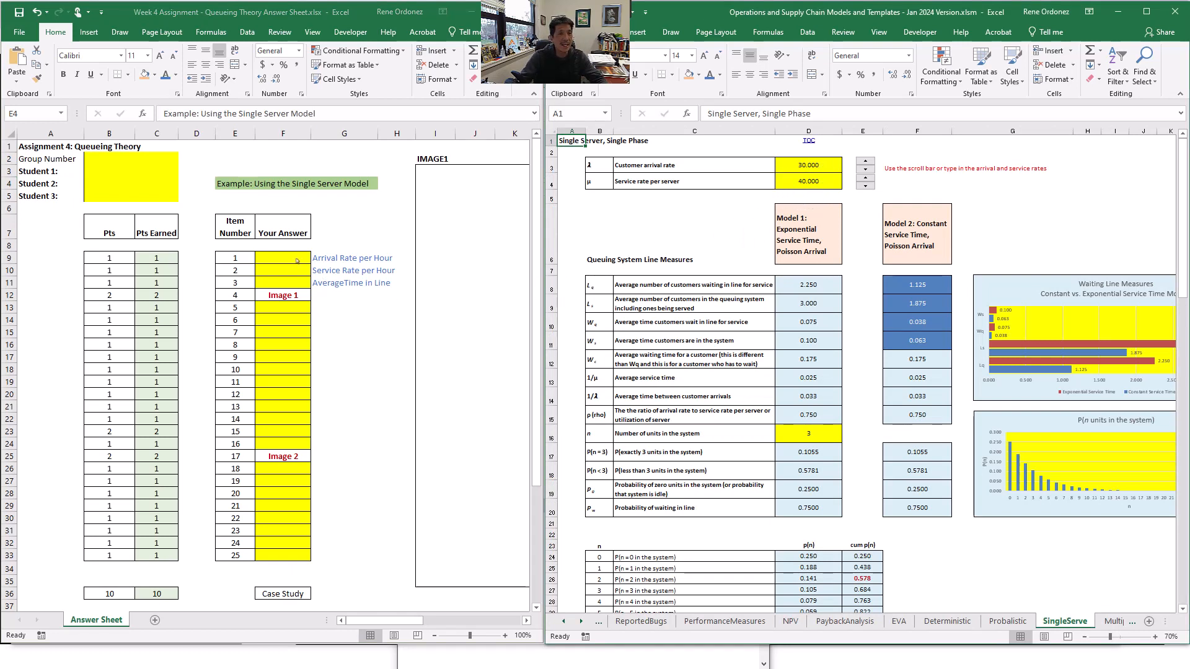
On the answer sheet, enter 10 as the arrival rate per hour (item 1) and 15 as the service rate per hour (item 2).
{"action": "left_click", "coordinate": [287, 260]}
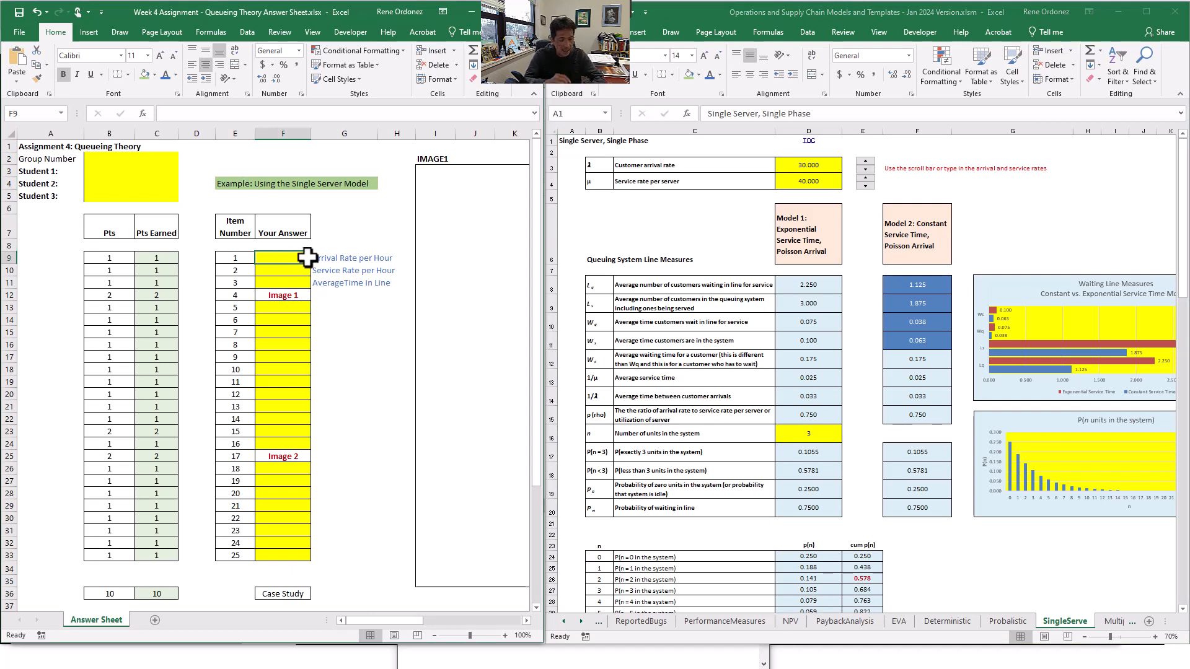
{"action": "type", "text": "10"}
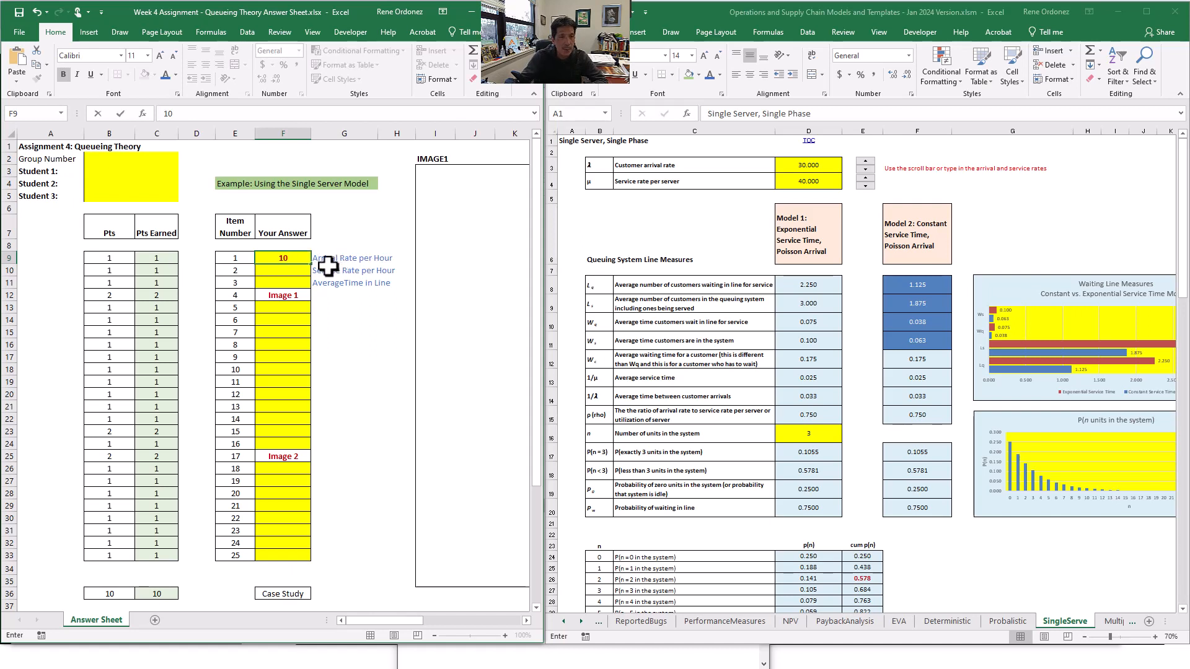
{"action": "left_click", "coordinate": [285, 273]}
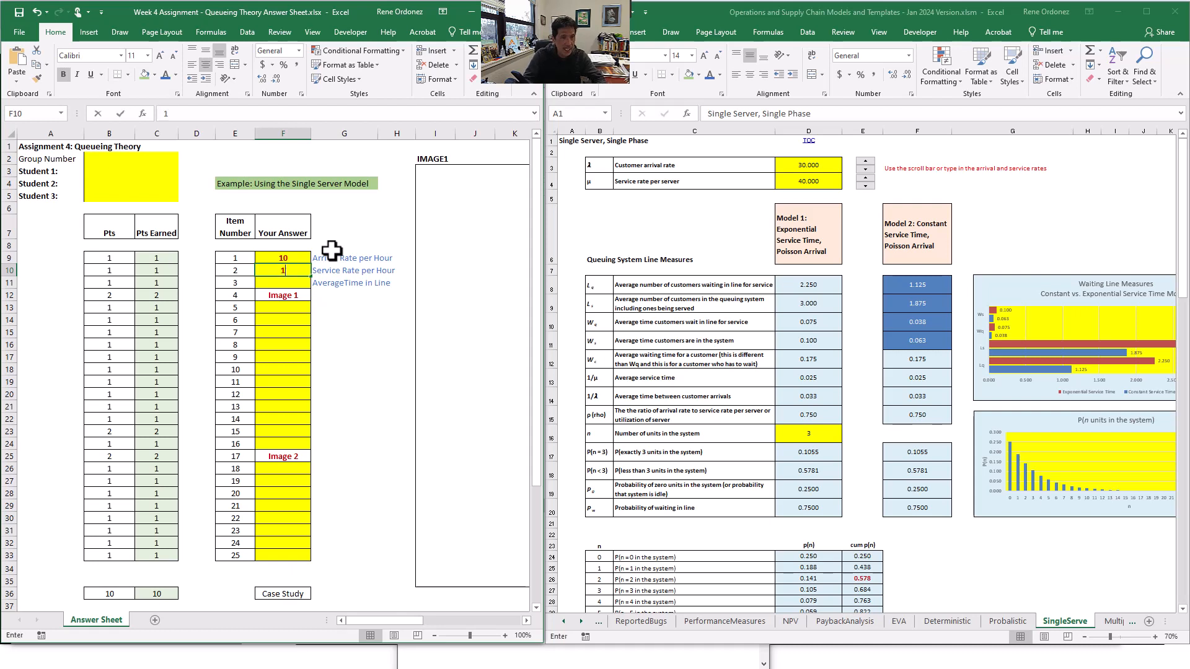
{"action": "type", "text": "15"}
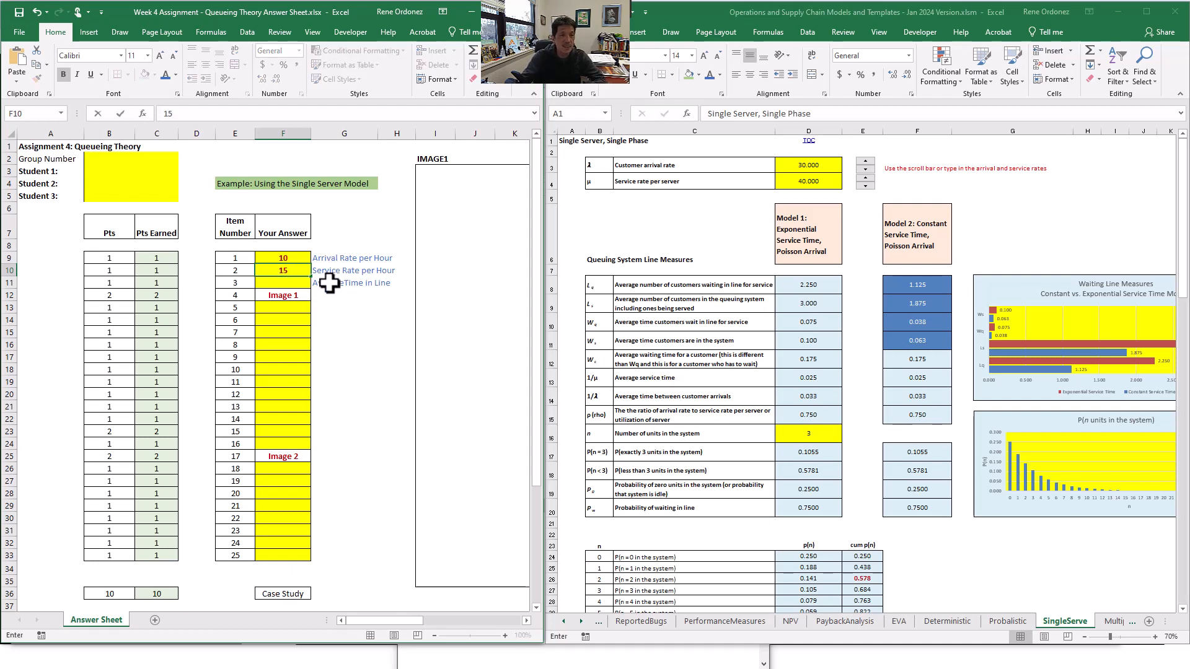
{"action": "left_click", "coordinate": [335, 274]}
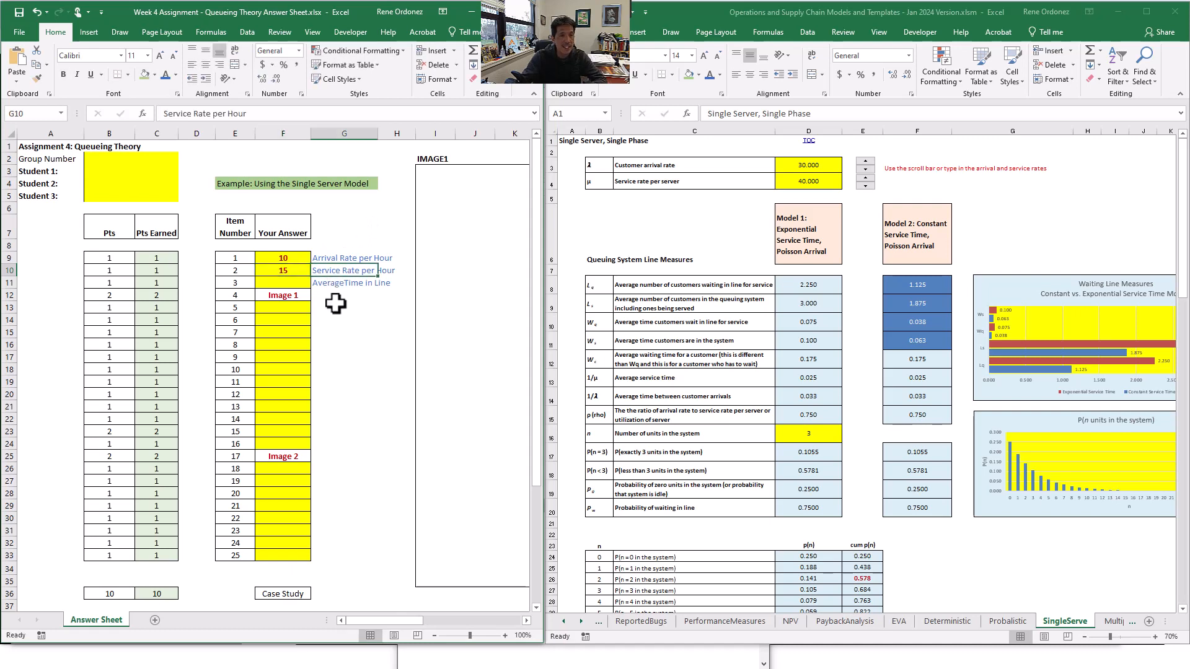
Extend the item 3 label in G11 to read "AverageTime in Line (in minutes)".
{"action": "left_click", "coordinate": [291, 282]}
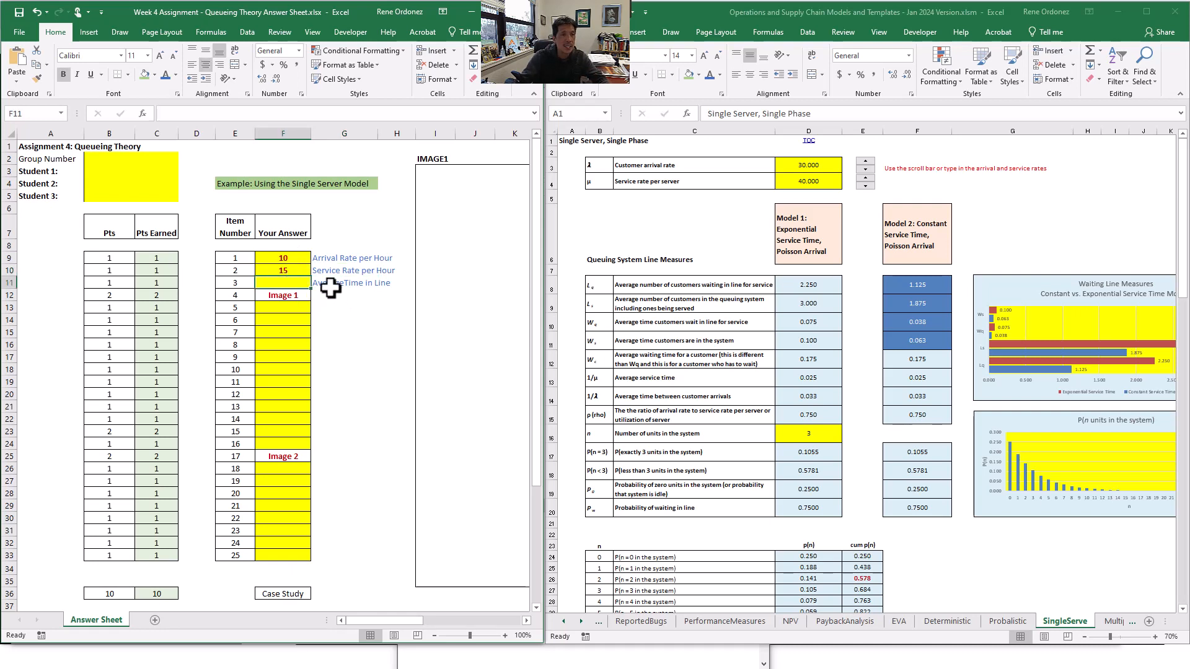
{"action": "left_click", "coordinate": [331, 287]}
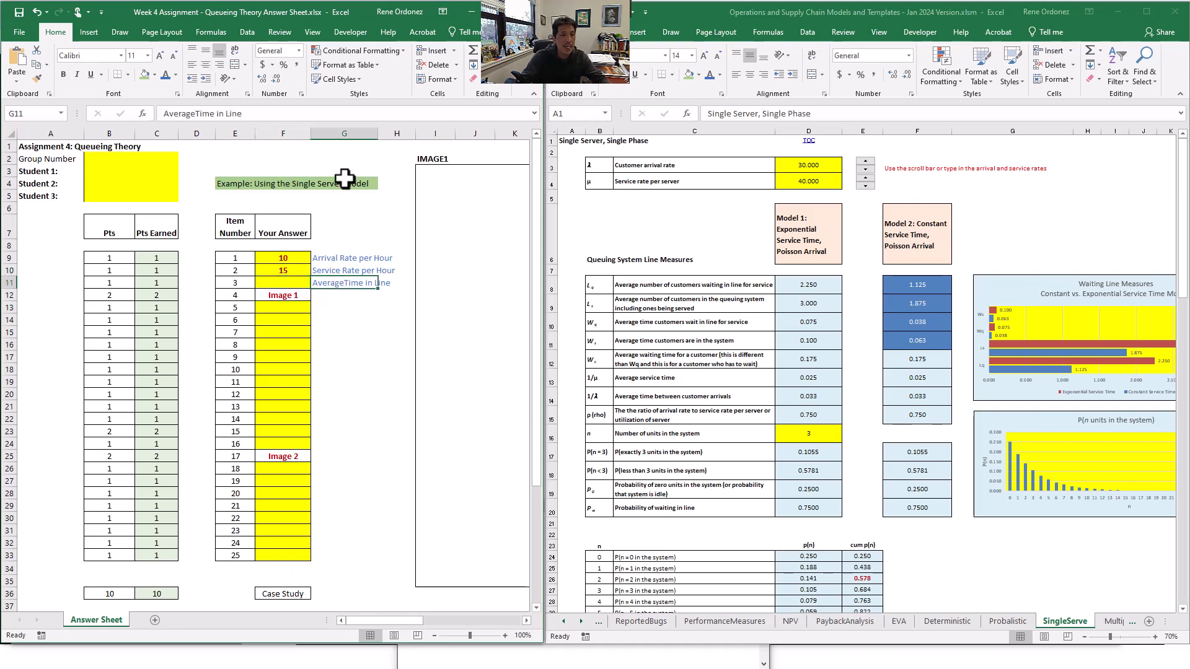
{"action": "left_click", "coordinate": [276, 114]}
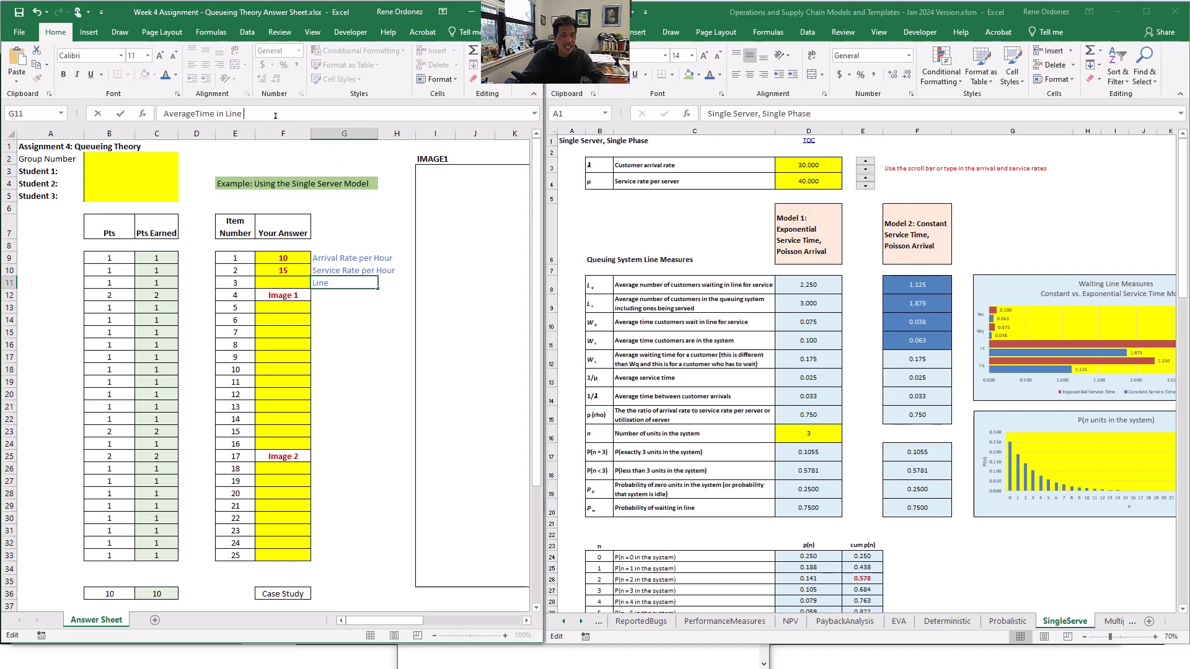
{"action": "type", "text": "(in mi"}
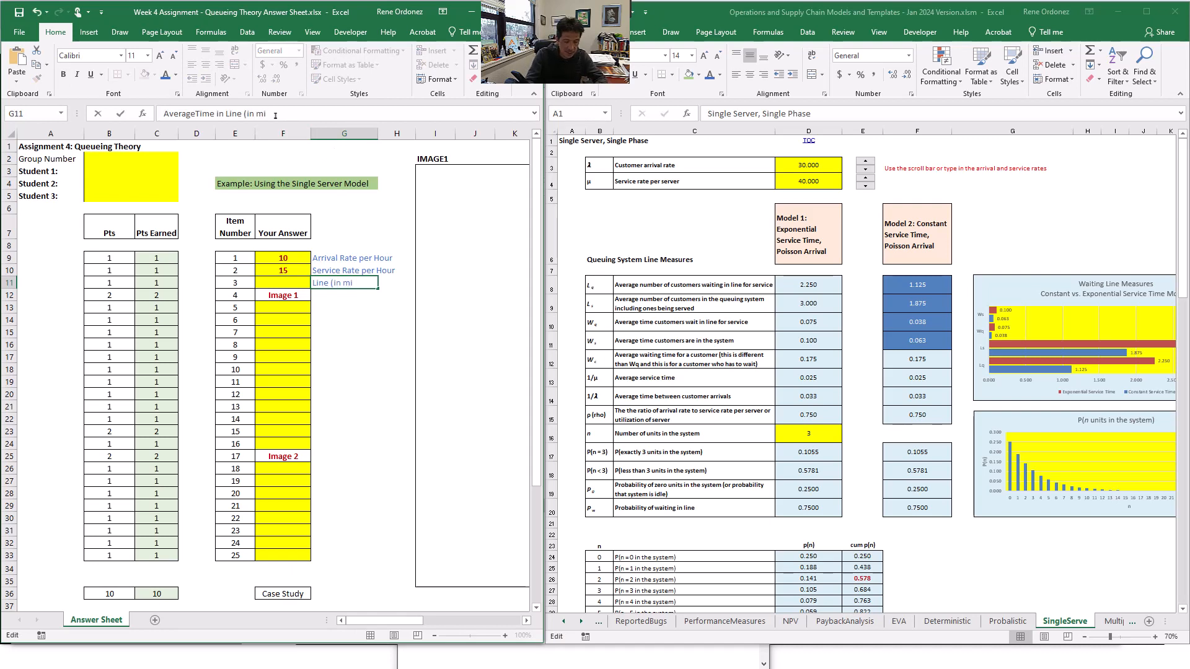
{"action": "type", "text": "nutess)"}
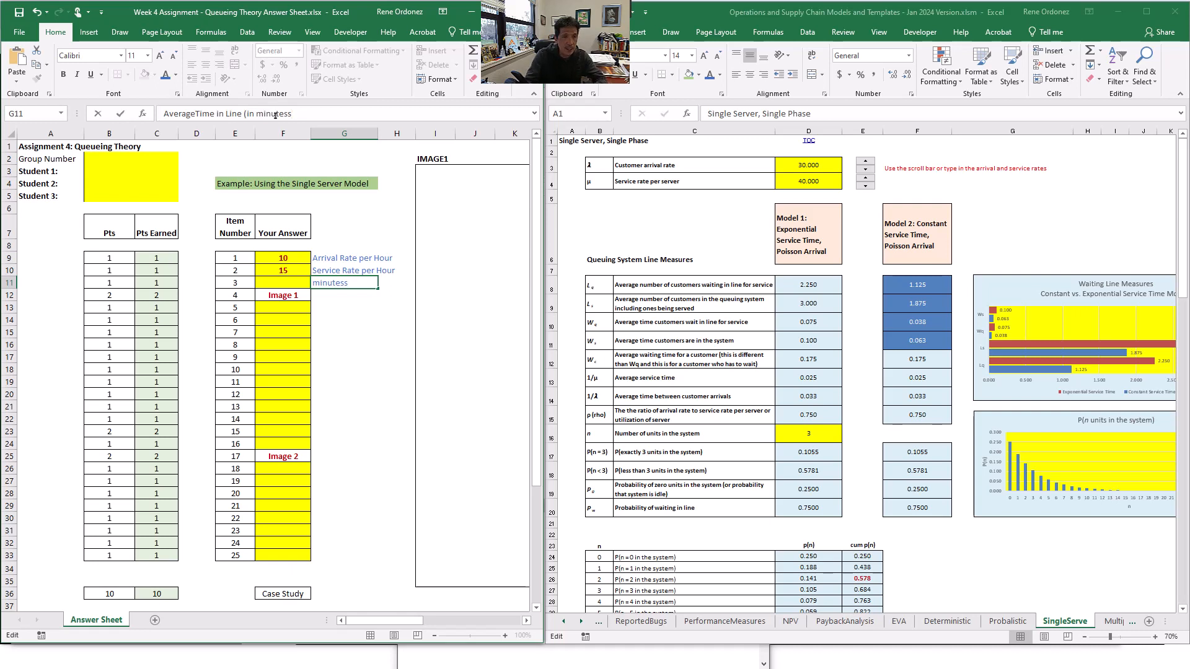
{"action": "key", "text": "BackSpace"}
{"action": "key", "text": "Return"}
Create a copy of the SingleServe sheet at the end of the workbook Week 4 Assignment - Queueing Theory Answer Sheet.xlsx.
{"action": "mouse_move", "coordinate": [1067, 596]}
{"action": "left_mouse_down"}
{"action": "mouse_move", "coordinate": [1106, 631]}
{"action": "mouse_move", "coordinate": [1024, 620]}
{"action": "mouse_move", "coordinate": [1063, 595]}
{"action": "left_mouse_up"}
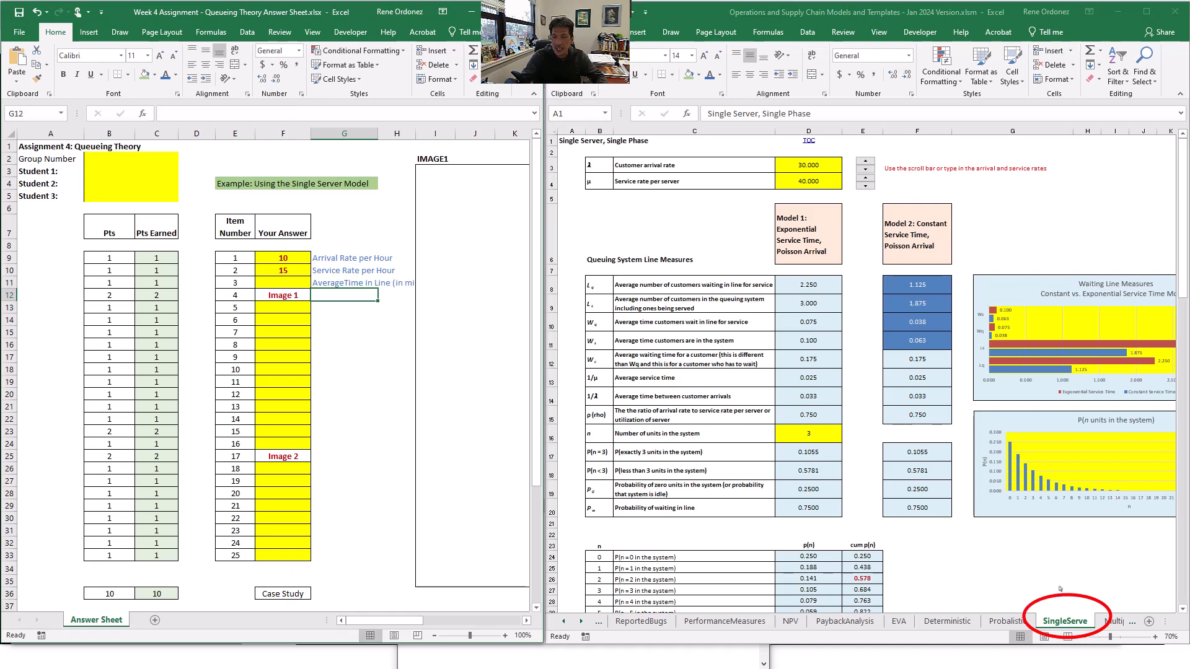
{"action": "mouse_move", "coordinate": [4, 4]}
{"action": "left_mouse_down"}
{"action": "mouse_move", "coordinate": [316, 626]}
{"action": "mouse_move", "coordinate": [234, 3]}
{"action": "mouse_move", "coordinate": [4, 3]}
{"action": "left_mouse_up"}
{"action": "left_click", "coordinate": [1065, 627]}
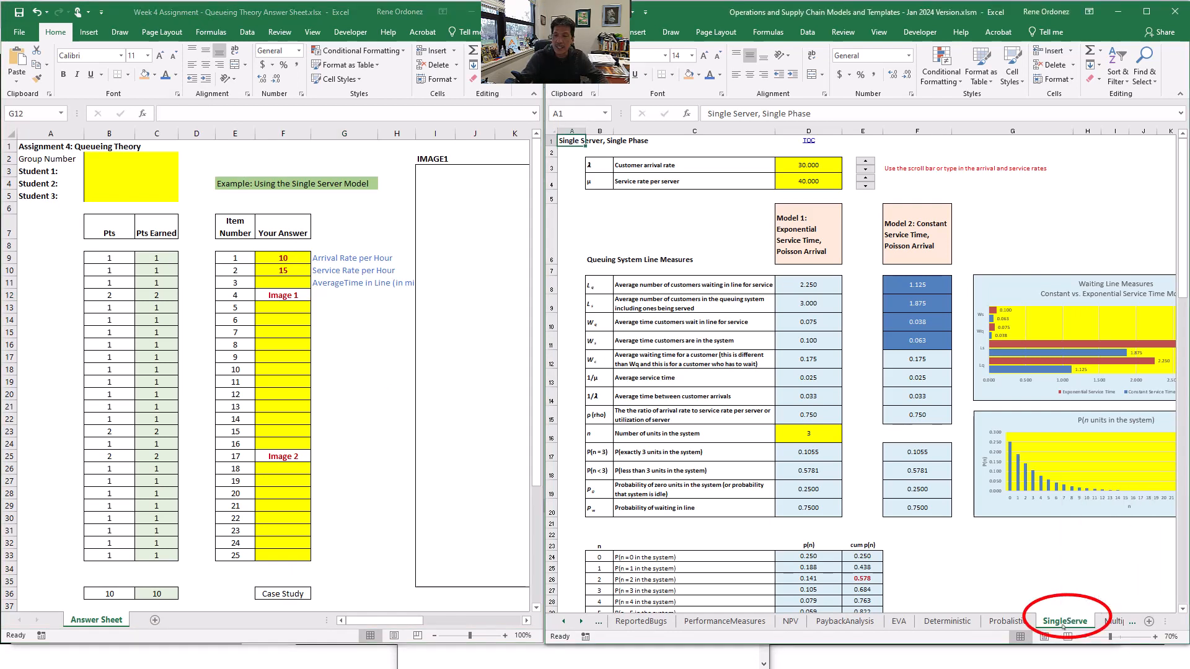
{"action": "right_click", "coordinate": [1064, 627]}
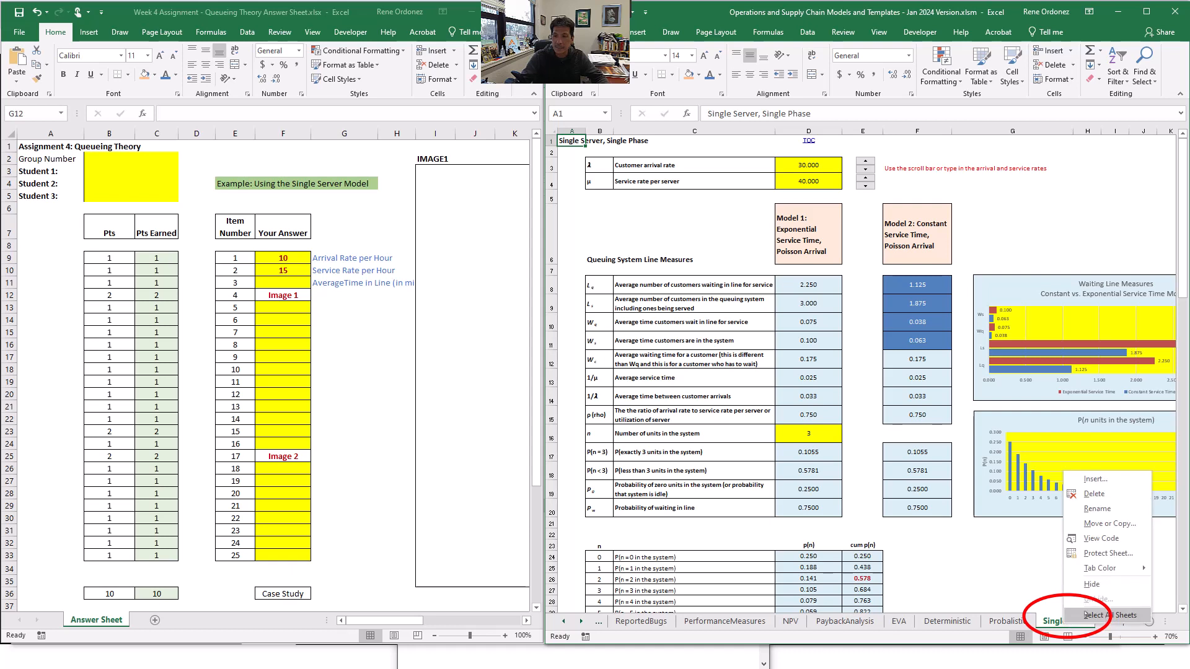
{"action": "left_click", "coordinate": [1076, 525]}
{"action": "left_click_drag", "start_coordinate": [1027, 446], "coordinate": [822, 366]}
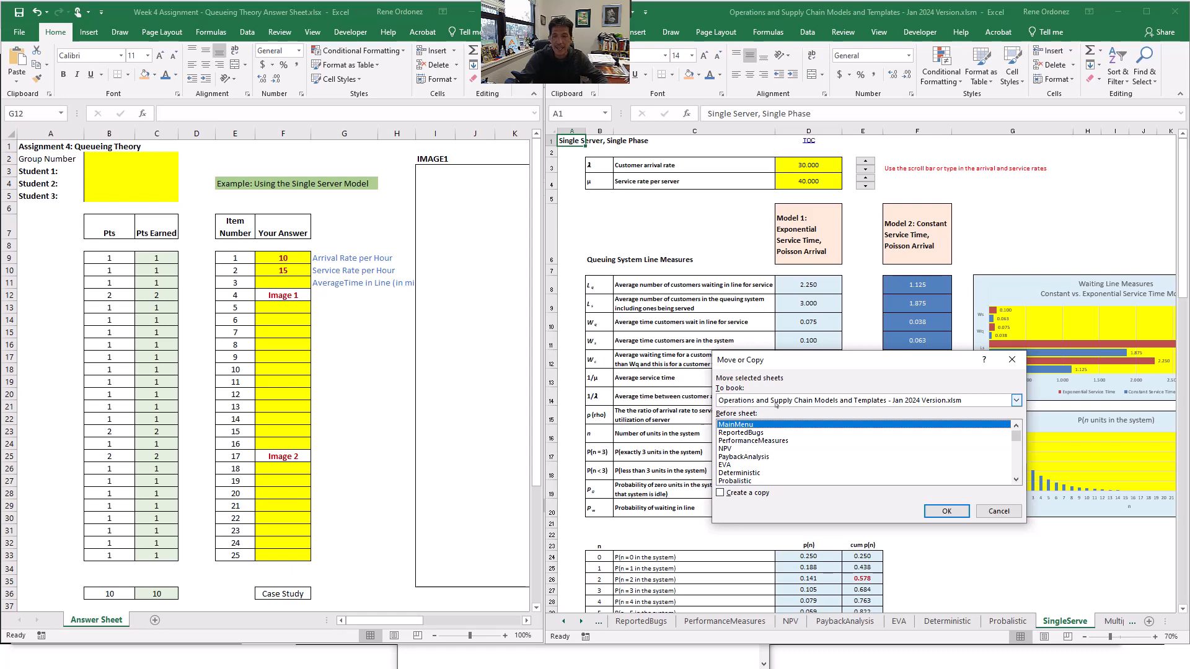
{"action": "left_click", "coordinate": [744, 401]}
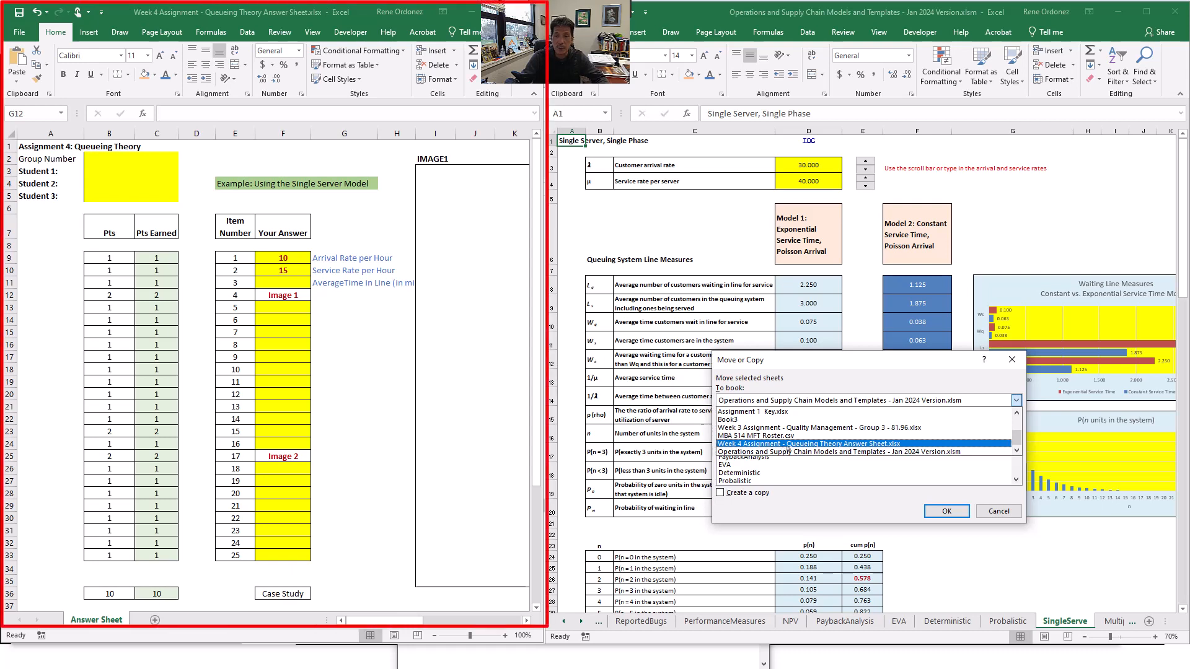
{"action": "left_click", "coordinate": [837, 444]}
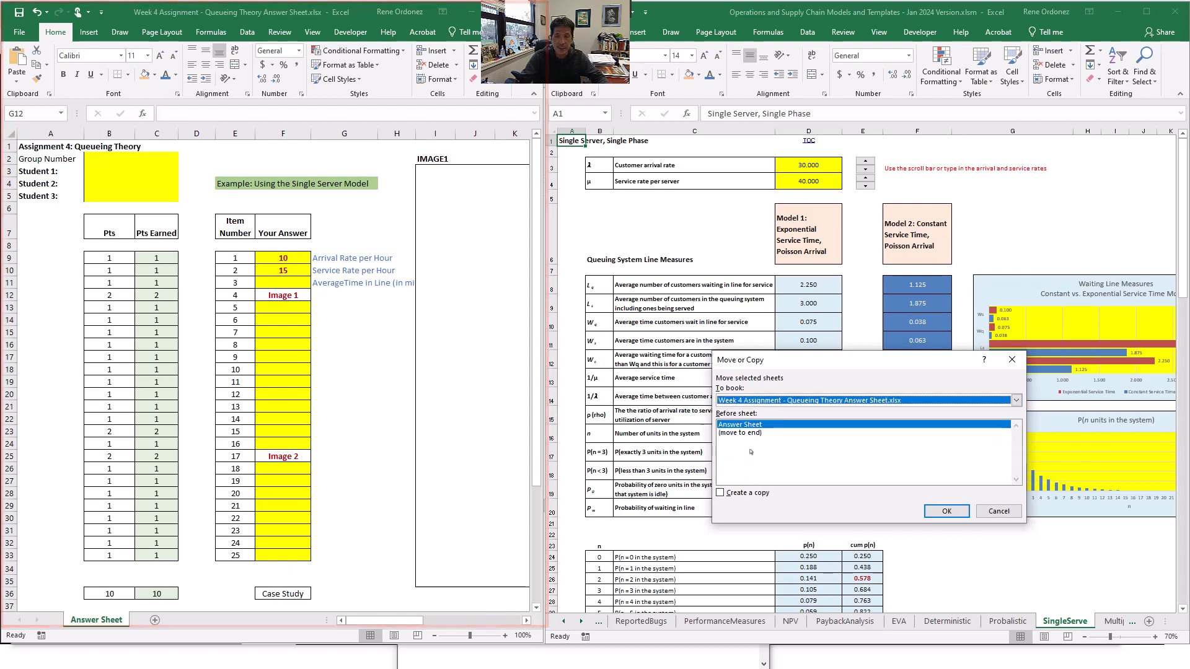
{"action": "left_click", "coordinate": [735, 433]}
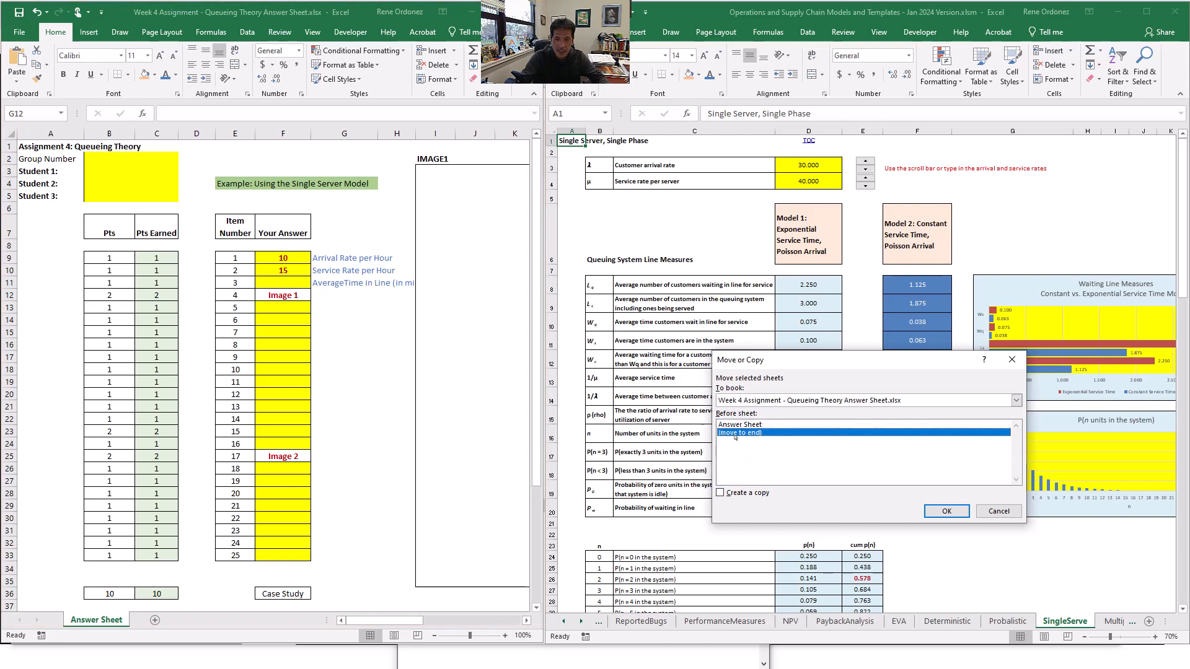
{"action": "left_click", "coordinate": [721, 495]}
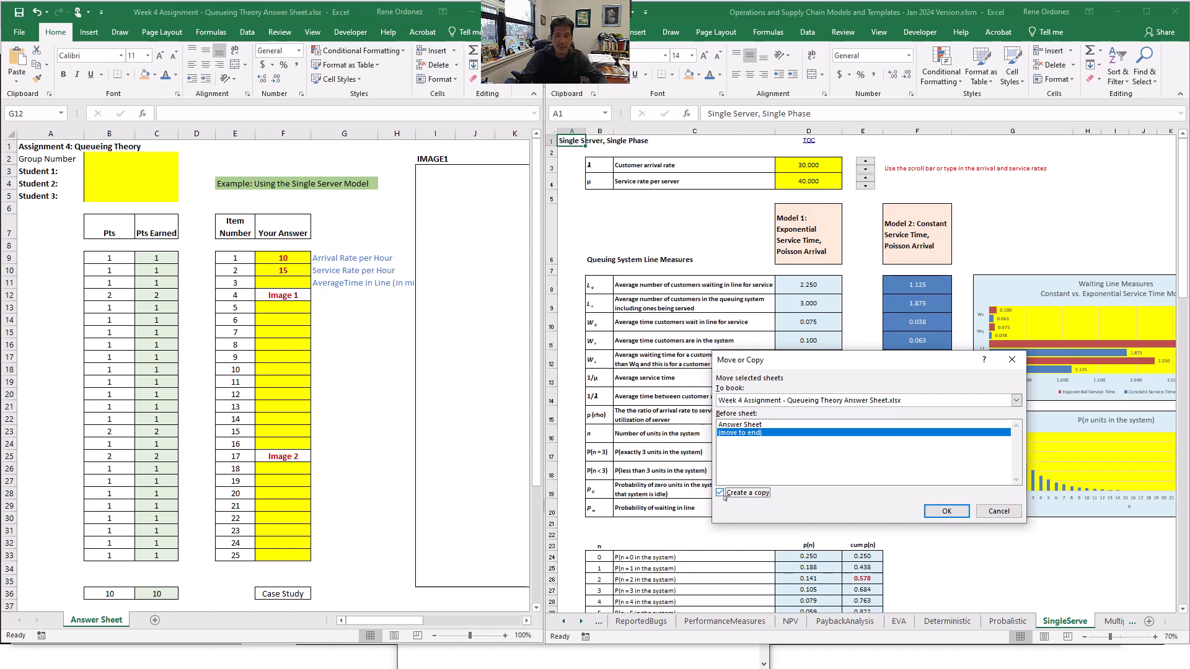
{"action": "left_click", "coordinate": [946, 511]}
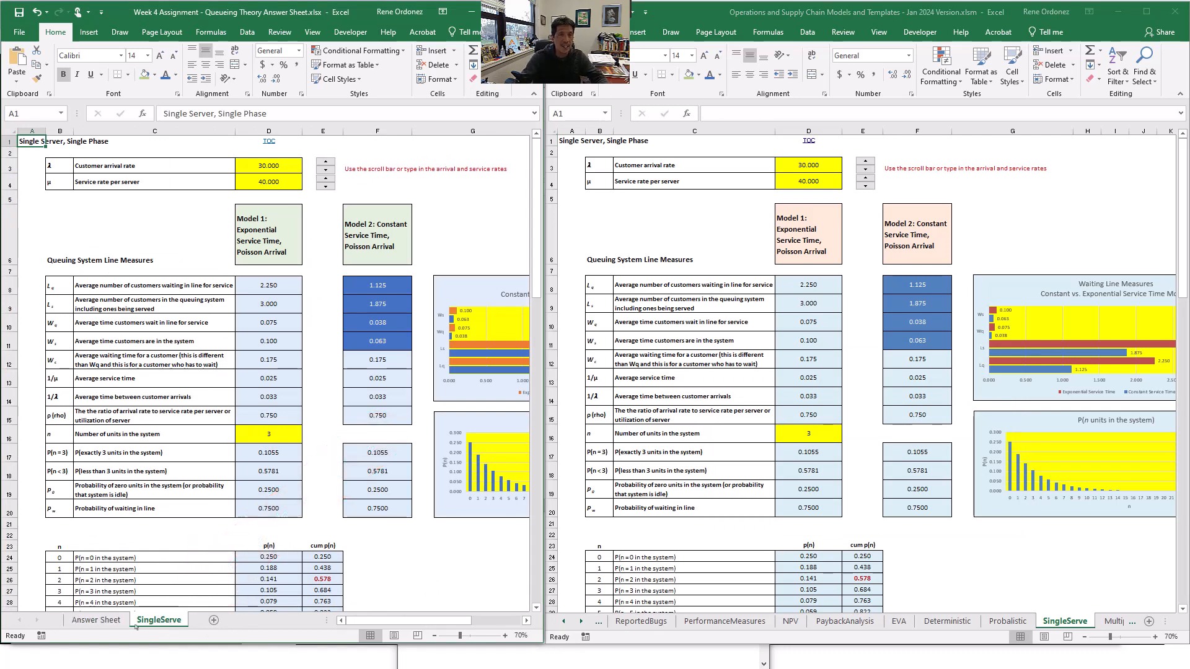
In the copied SingleServe sheet, link the customer arrival rate in D3 to the item 1 answer with ='Answer Sheet'!F9.
{"action": "left_click", "coordinate": [119, 627]}
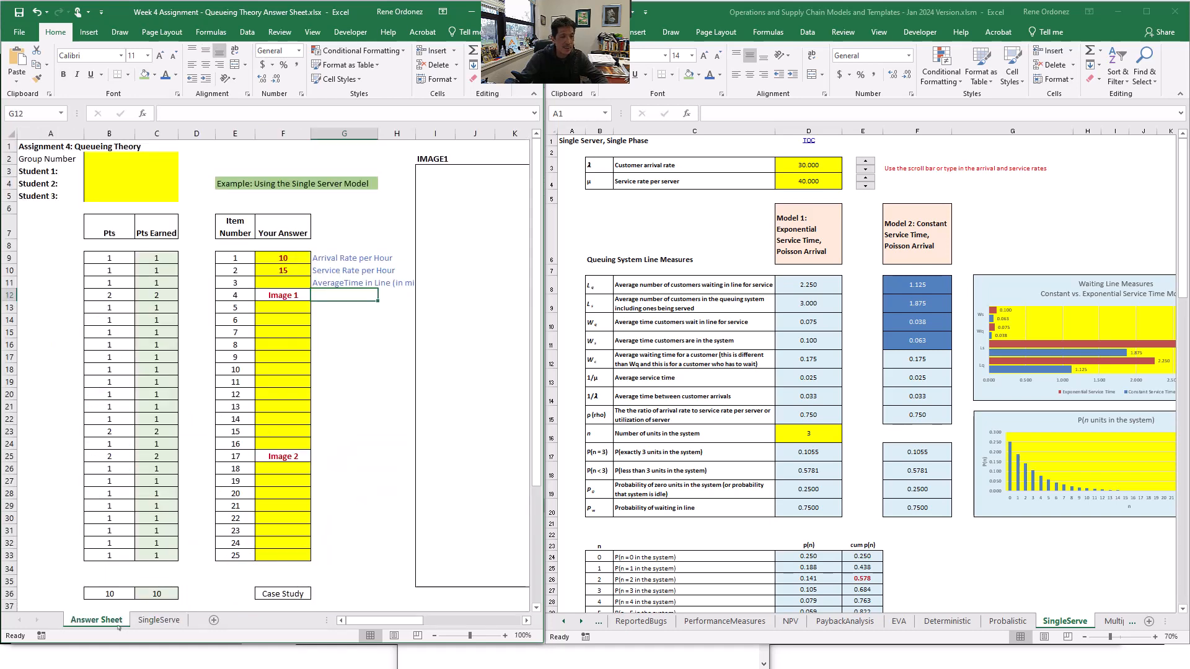
{"action": "left_click", "coordinate": [159, 621]}
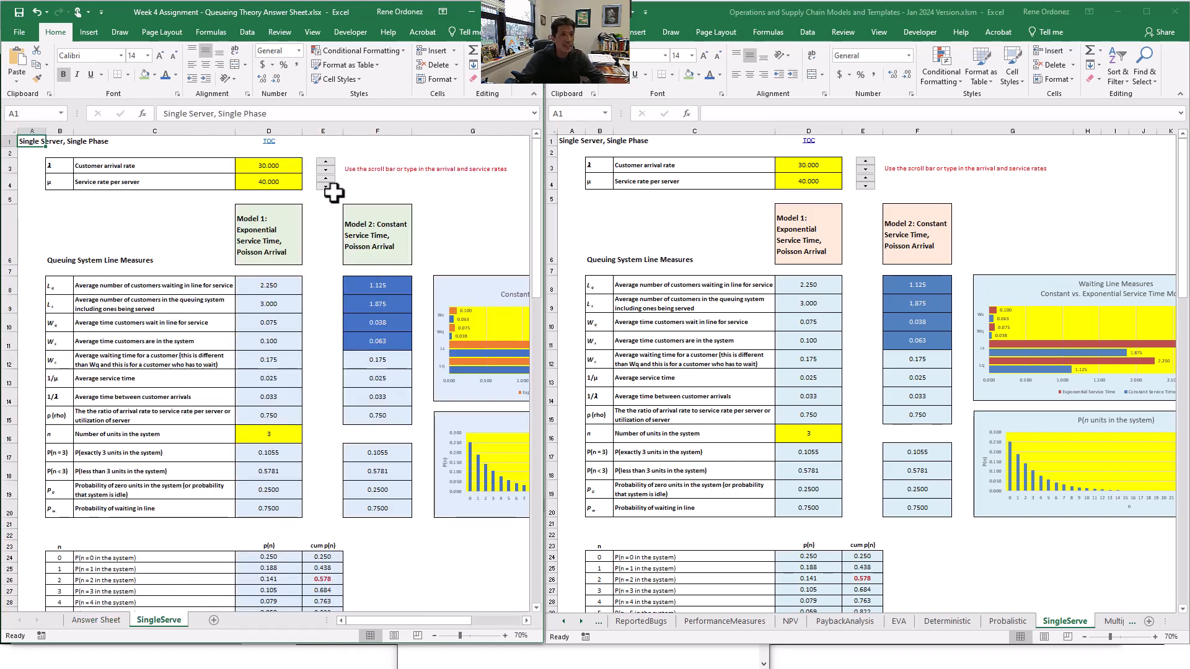
{"action": "left_click", "coordinate": [282, 172]}
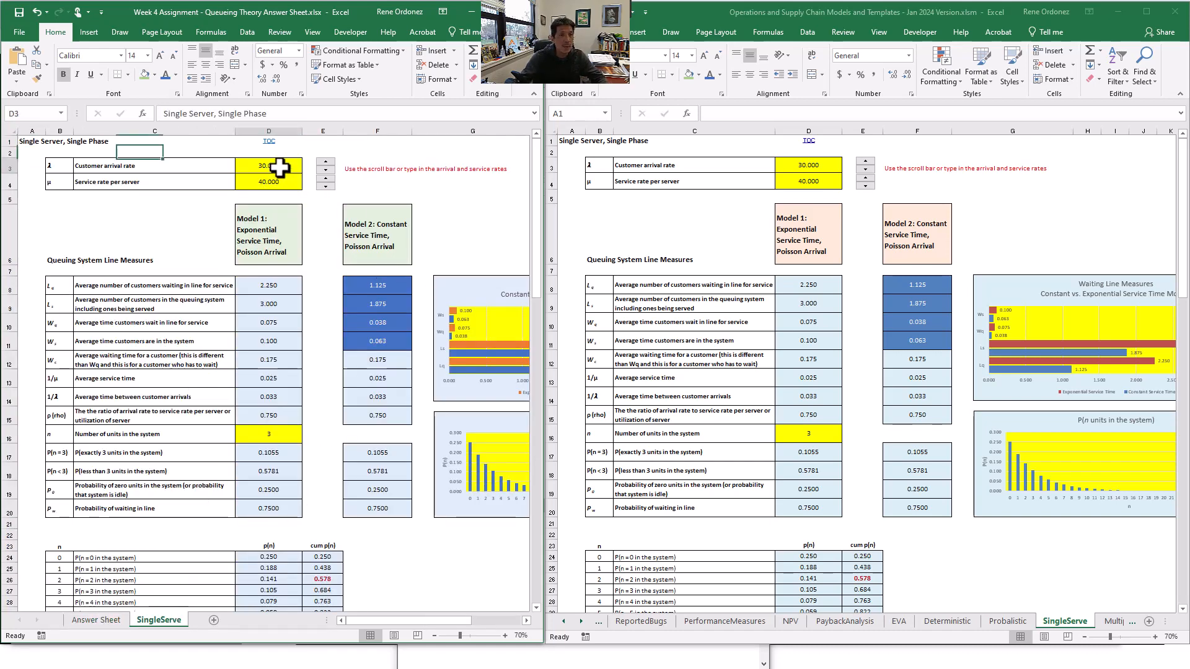
{"action": "left_click", "coordinate": [98, 619]}
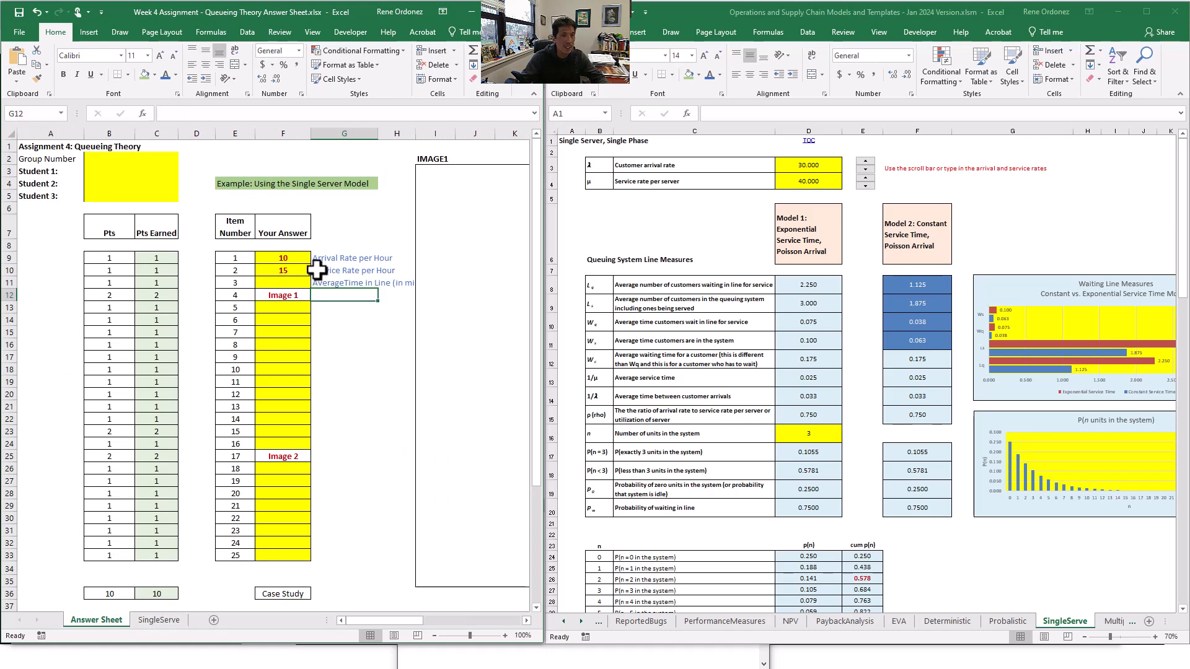
{"action": "left_click", "coordinate": [159, 620]}
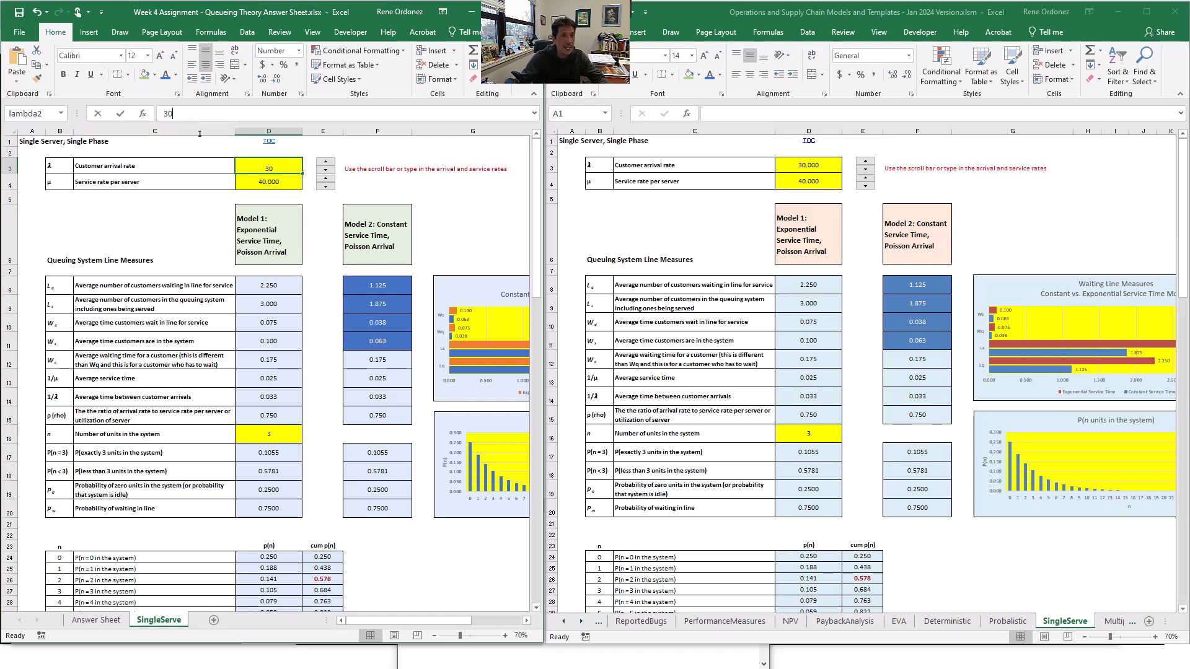
{"action": "left_click_drag", "start_coordinate": [180, 114], "coordinate": [142, 118]}
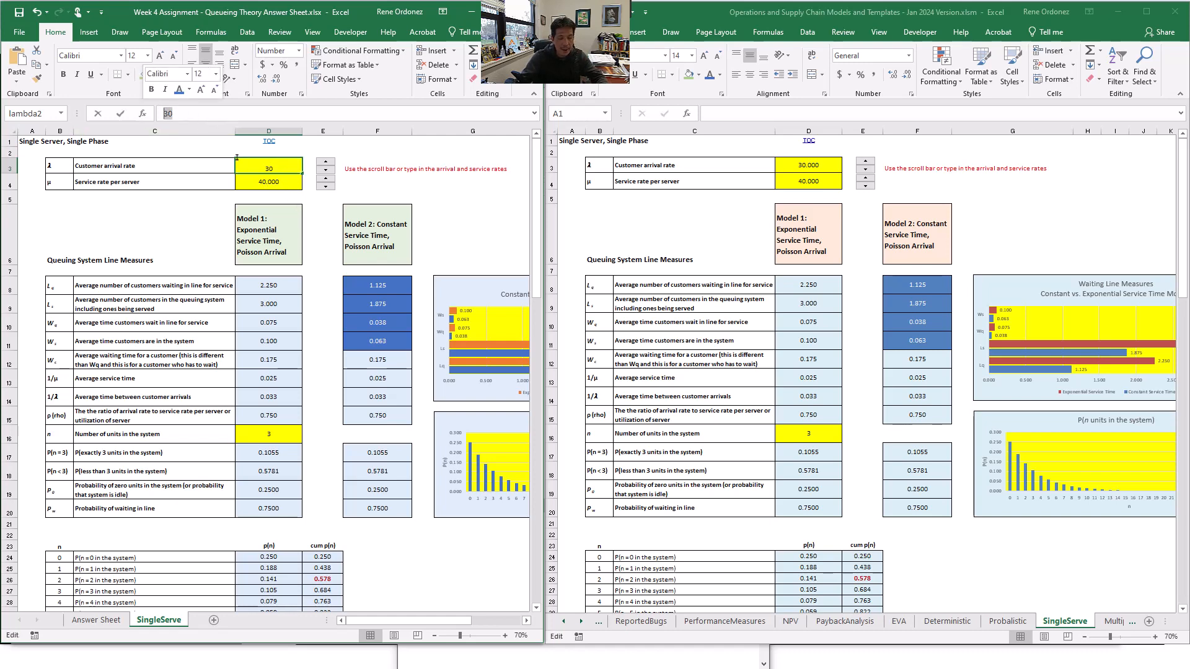
{"action": "type", "text": "="}
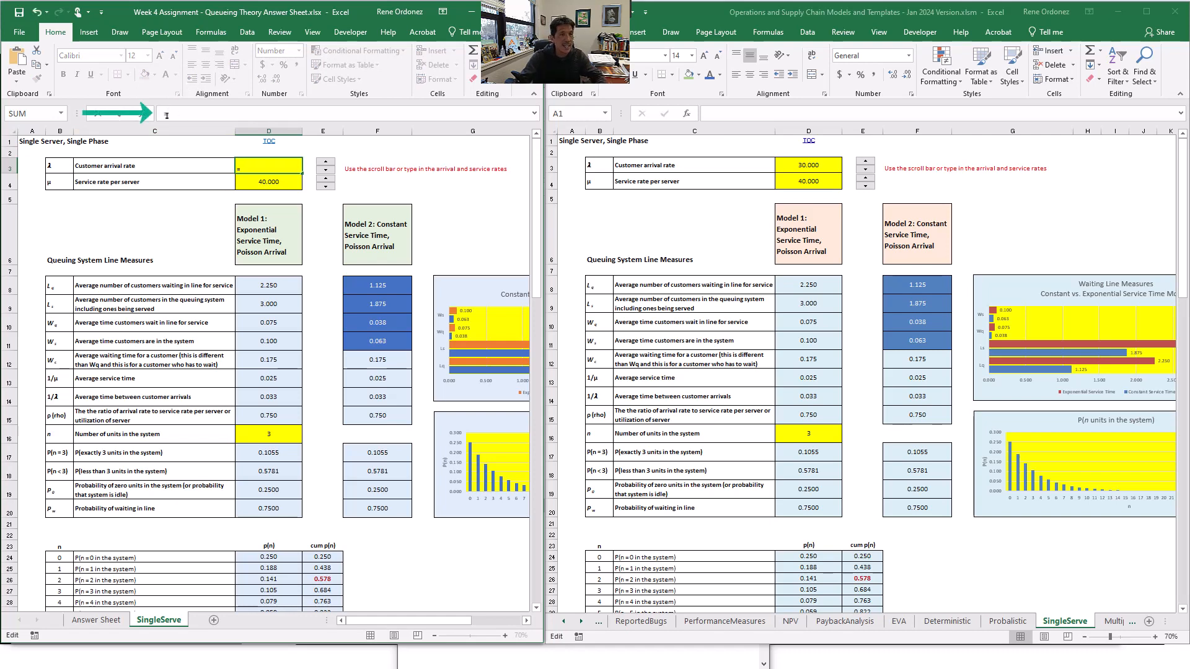
{"action": "left_click", "coordinate": [90, 622]}
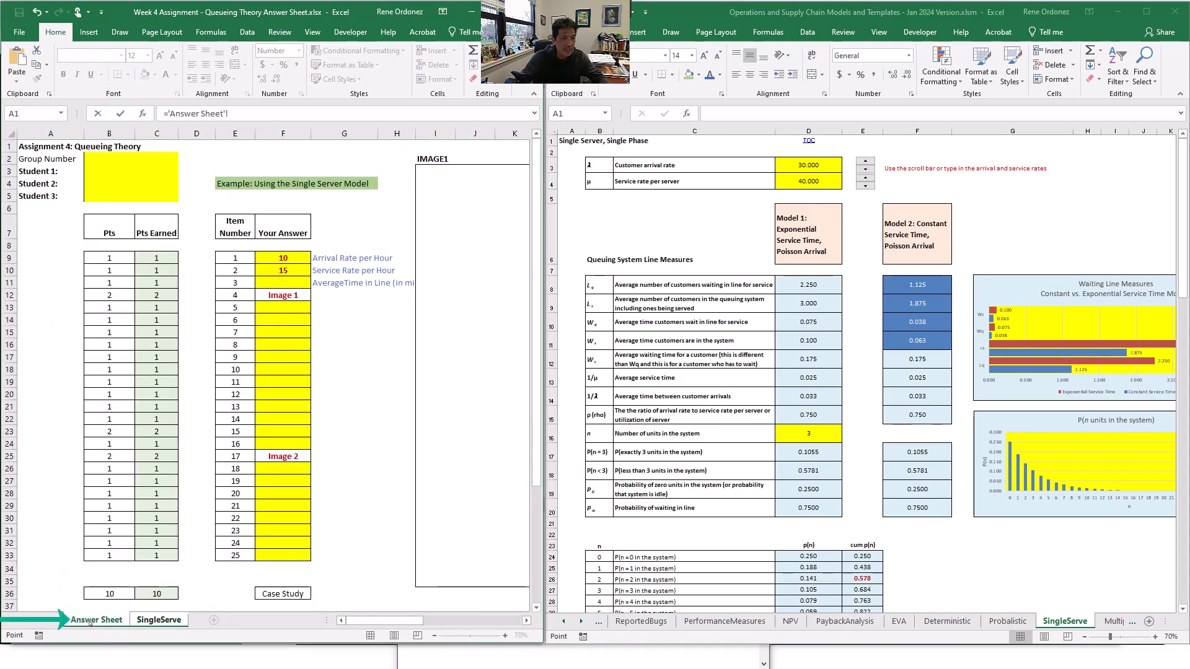
{"action": "left_click", "coordinate": [291, 257]}
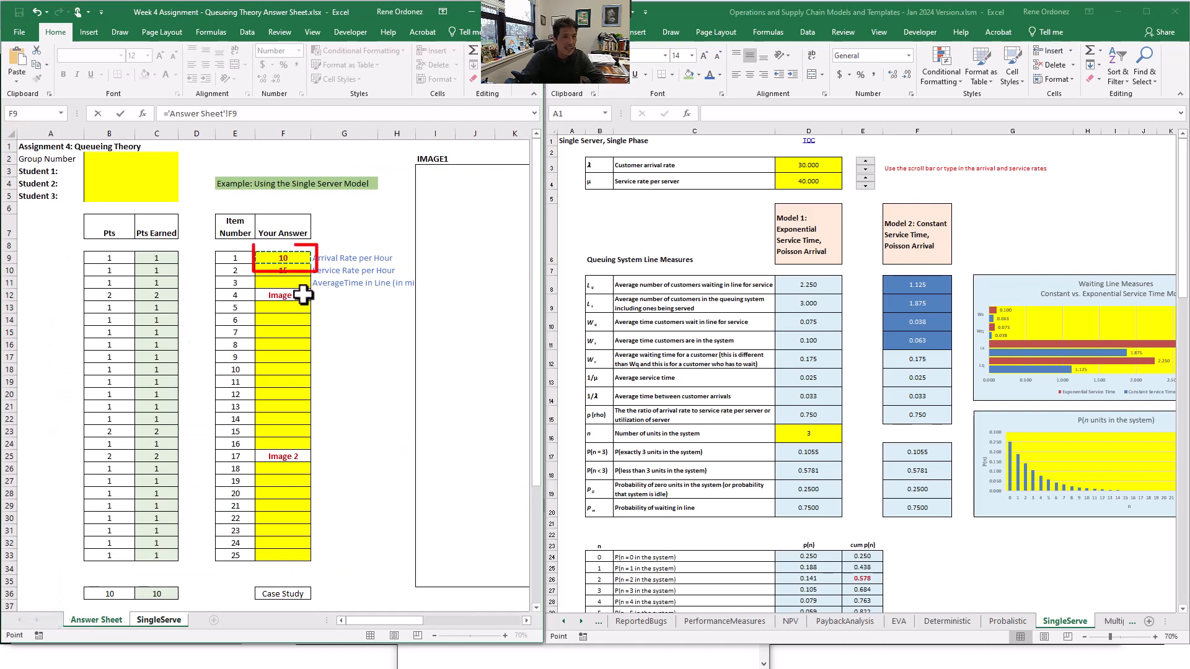
{"action": "key", "text": "Return"}
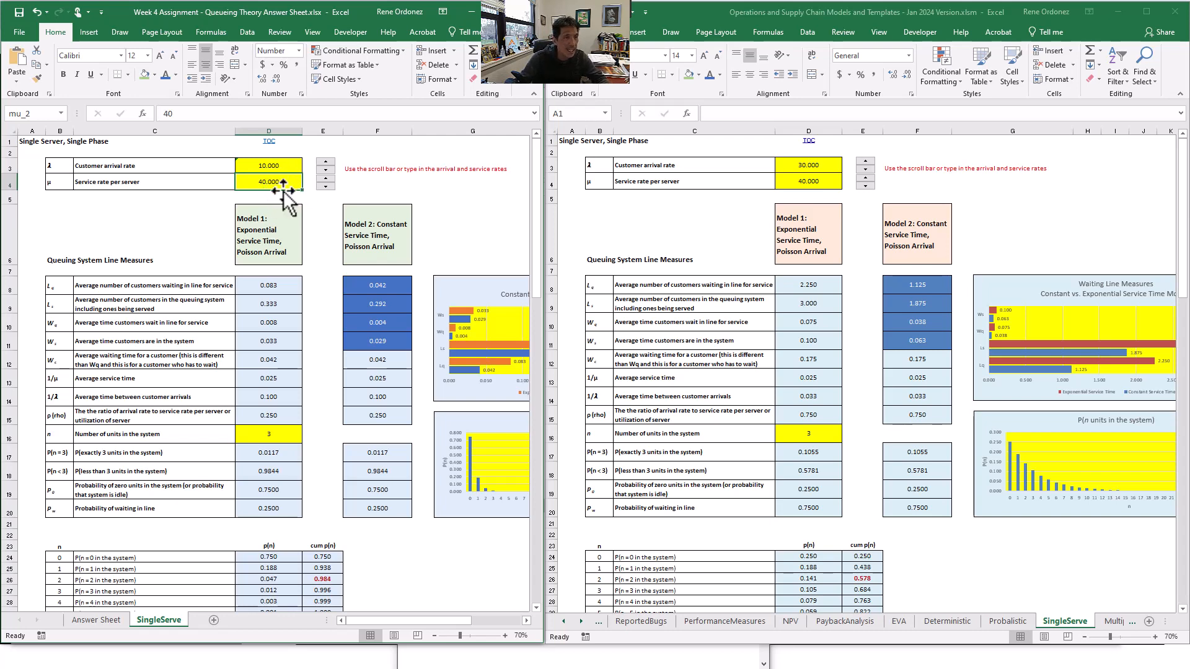
Link the service rate per server in D4 to the item 2 answer with ='Answer Sheet'!F10.
{"action": "type", "text": "="}
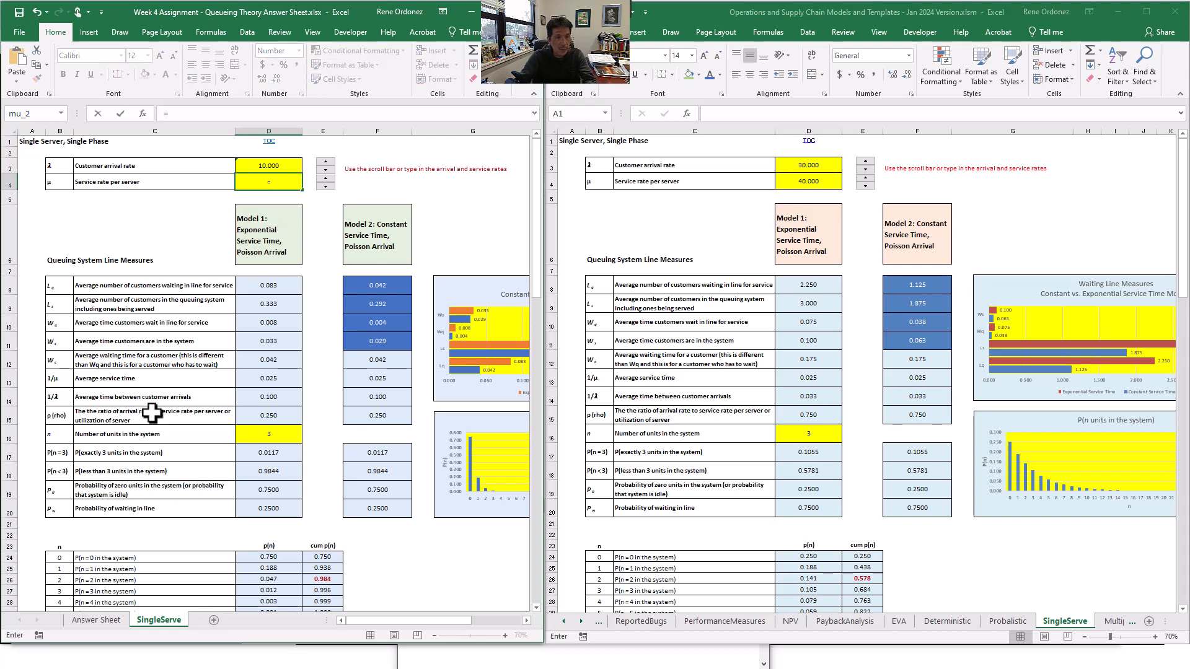
{"action": "left_click", "coordinate": [103, 625]}
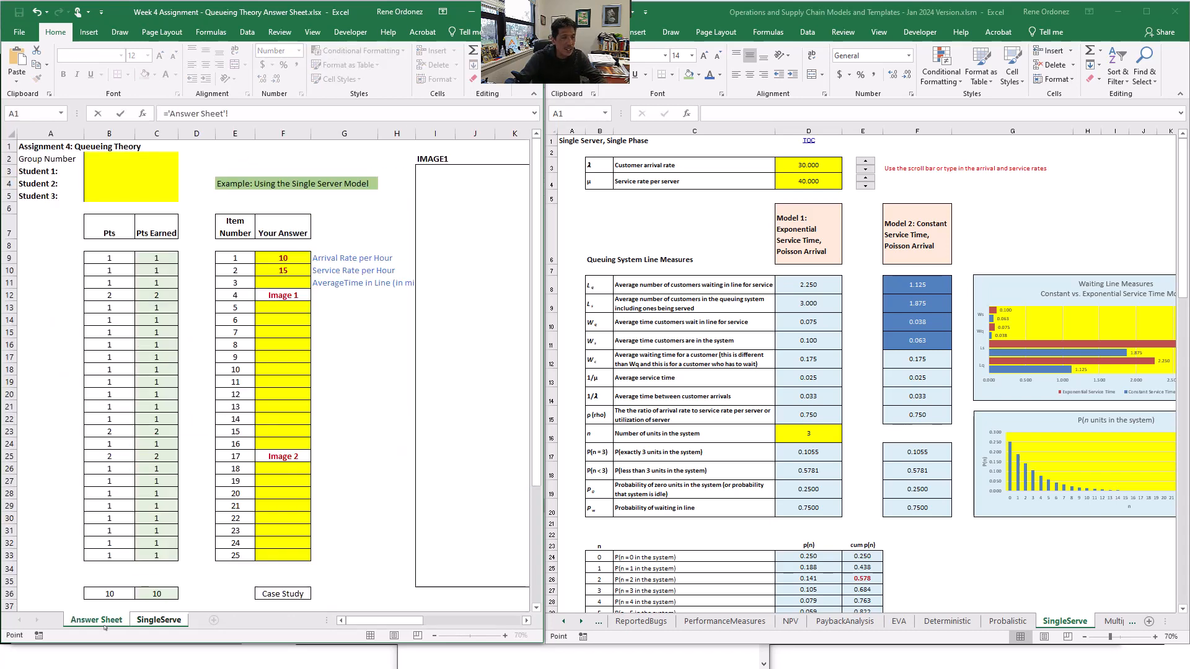
{"action": "left_click", "coordinate": [296, 272]}
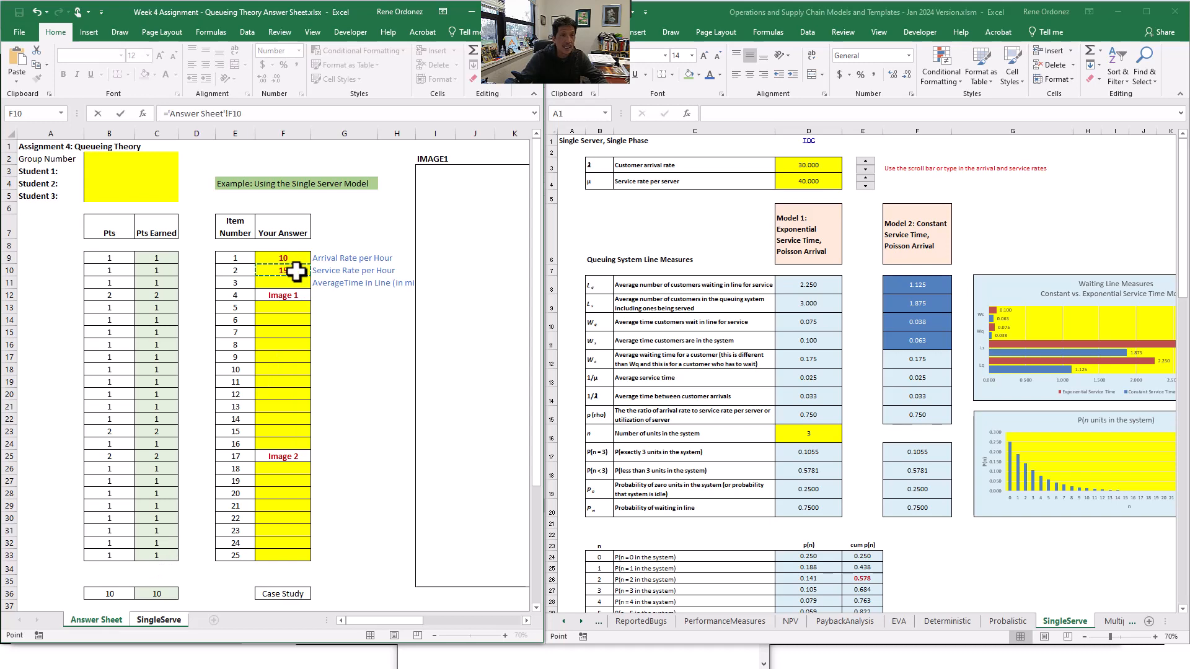
{"action": "key", "text": "Return"}
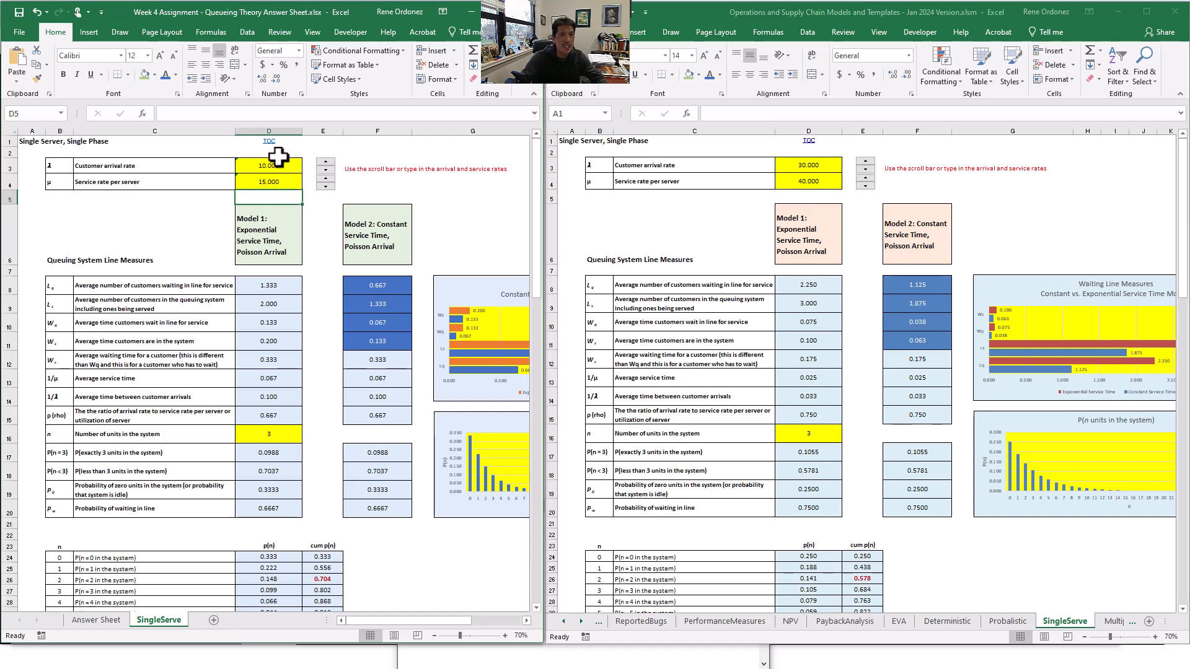
In the Answer Sheet, calculate the item 3 answer in F11 in minutes with =60*SingleServe!wq_2, using Model 1's average wait time in line.
{"action": "left_click", "coordinate": [106, 622]}
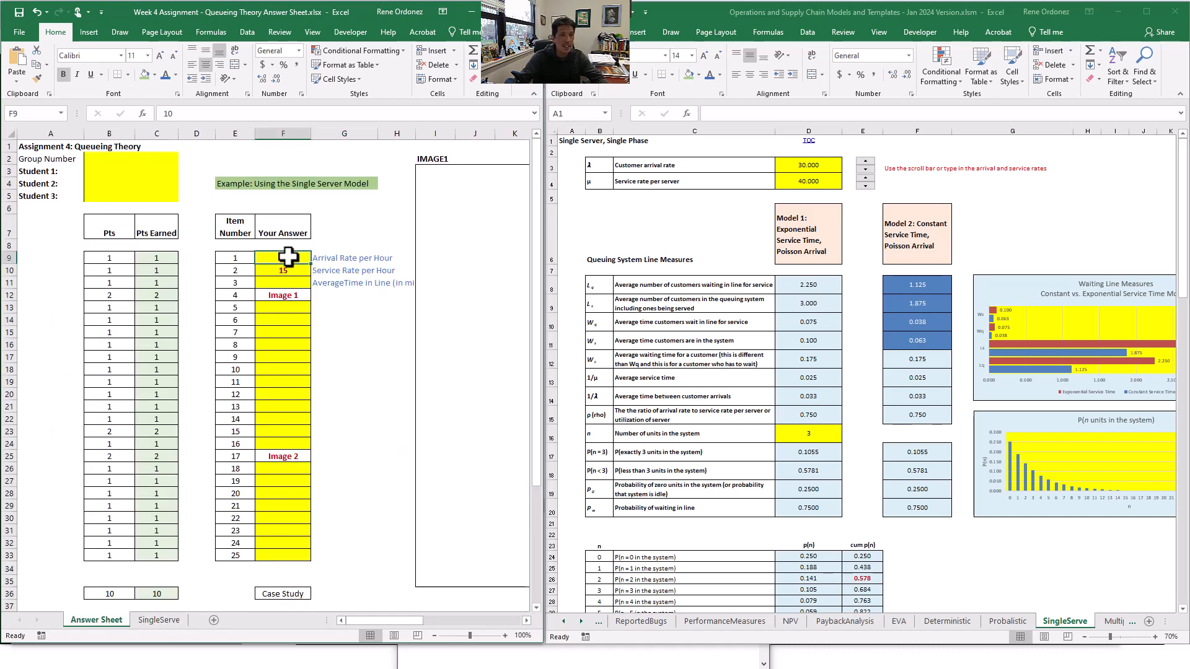
{"action": "key", "text": "ctrl+Page_Down"}
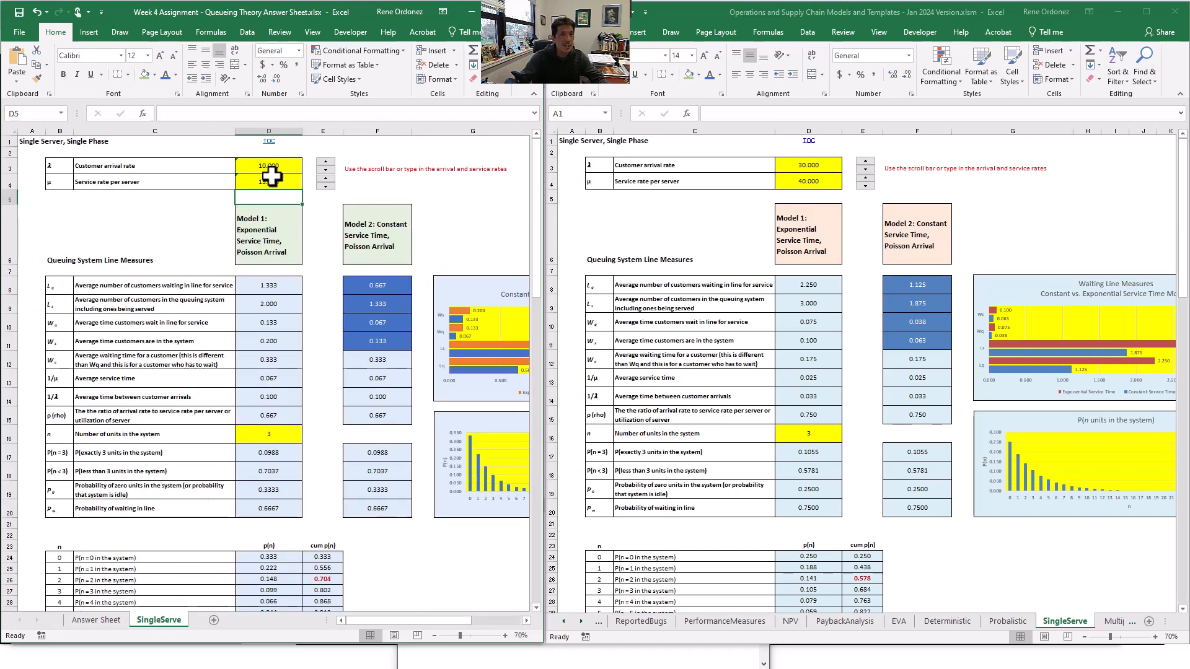
{"action": "left_click", "coordinate": [97, 621]}
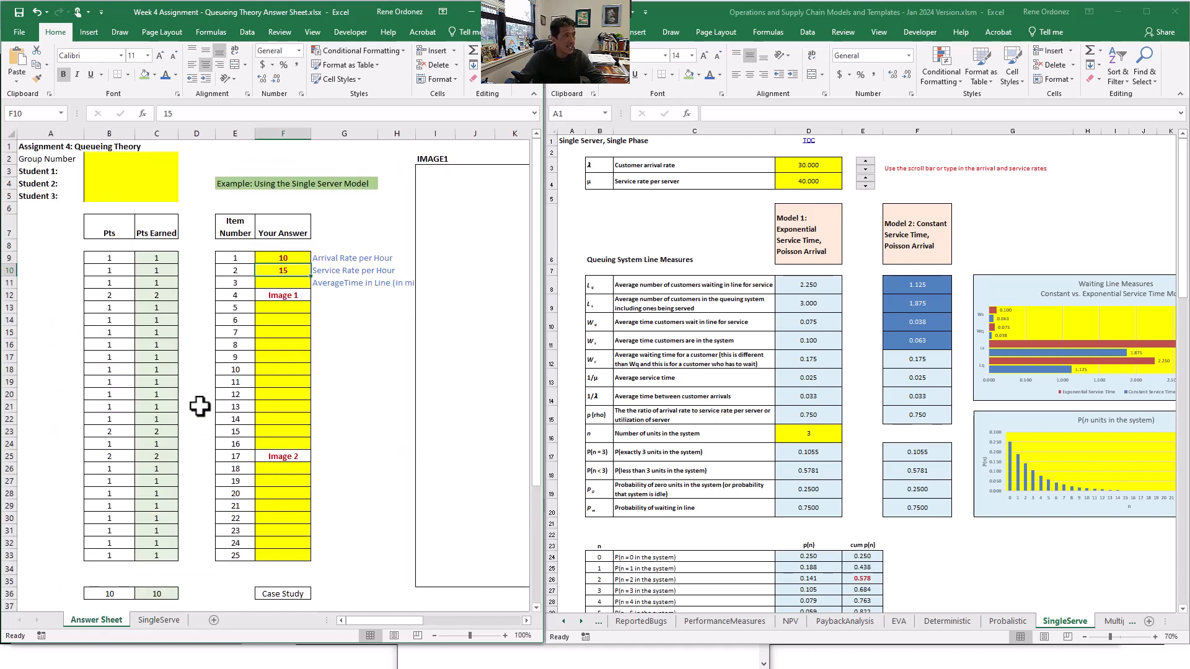
{"action": "left_click", "coordinate": [295, 283]}
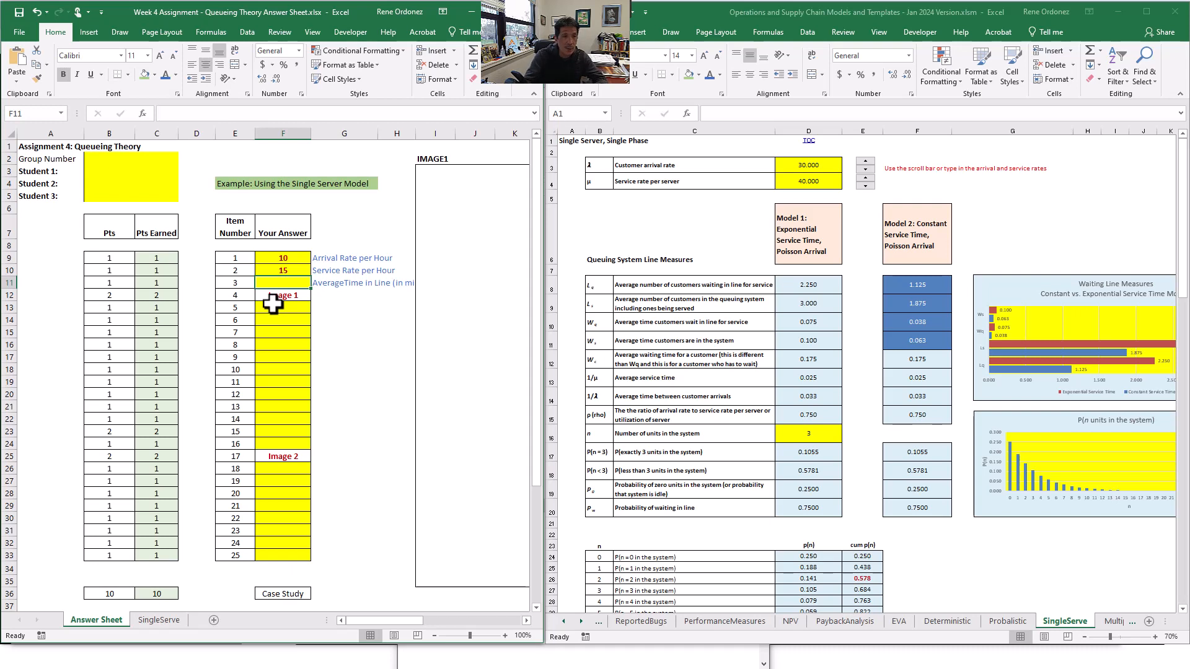
{"action": "type", "text": "="}
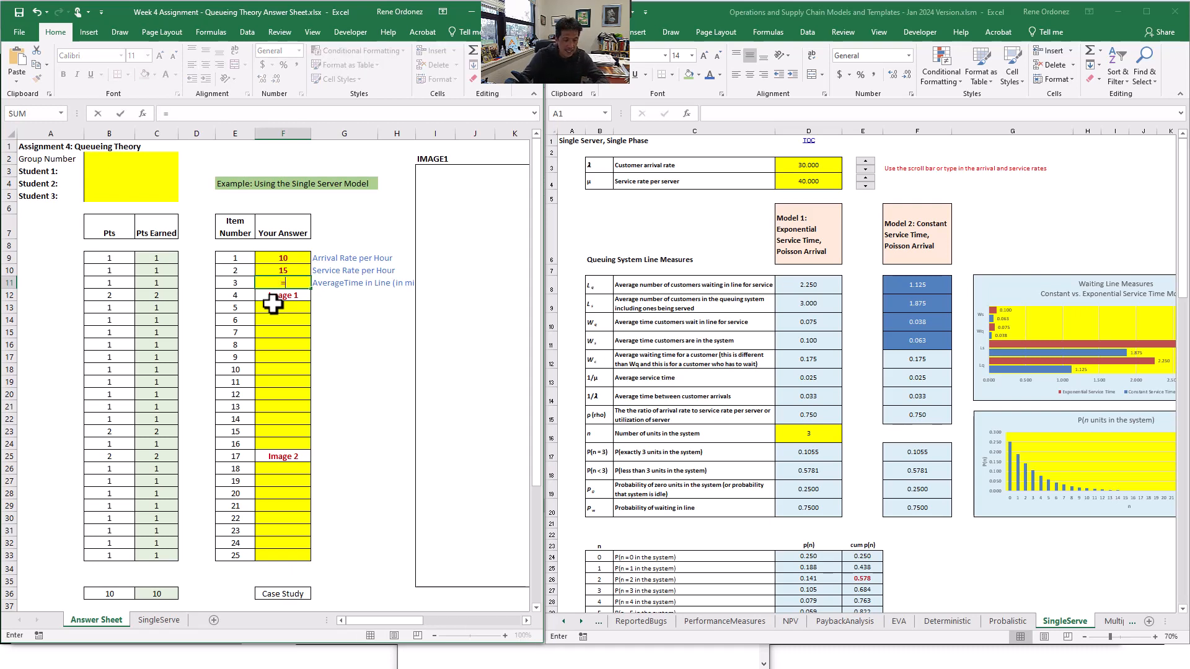
{"action": "type", "text": "60*"}
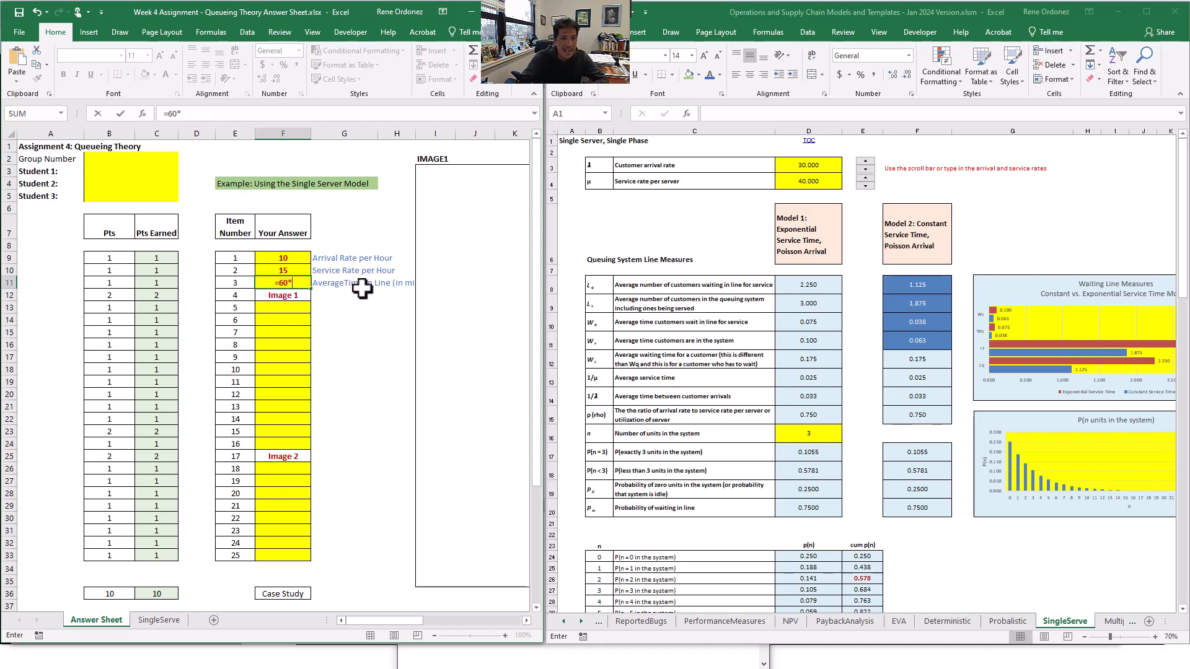
{"action": "left_click", "coordinate": [163, 621]}
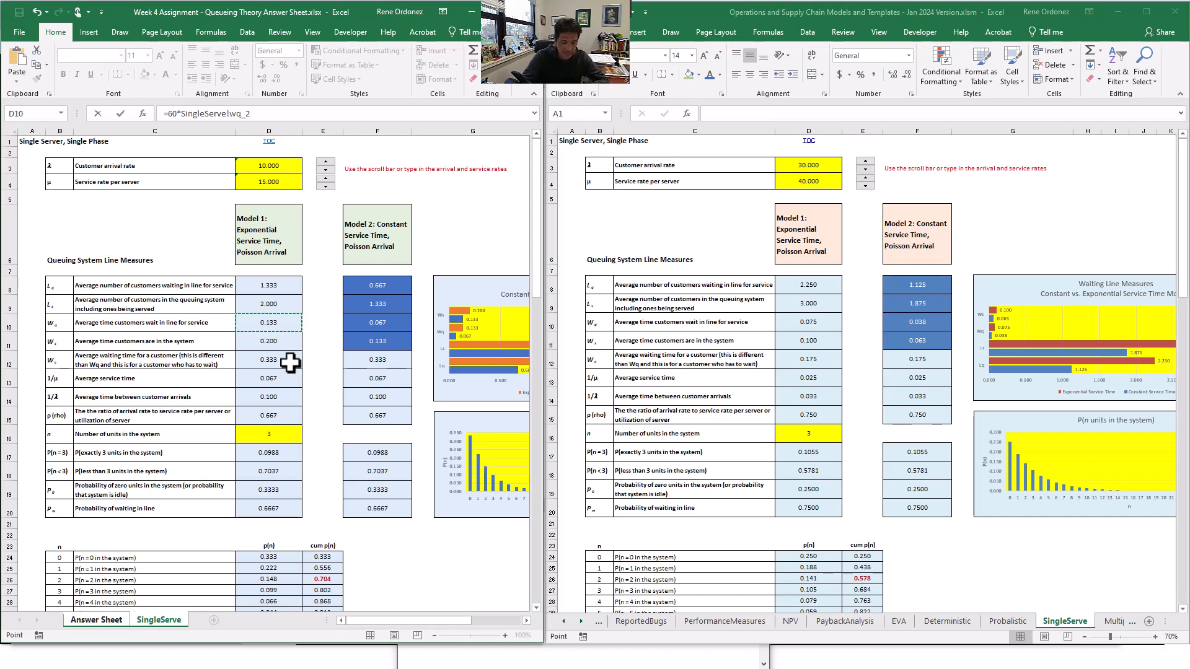
{"action": "key", "text": "Return"}
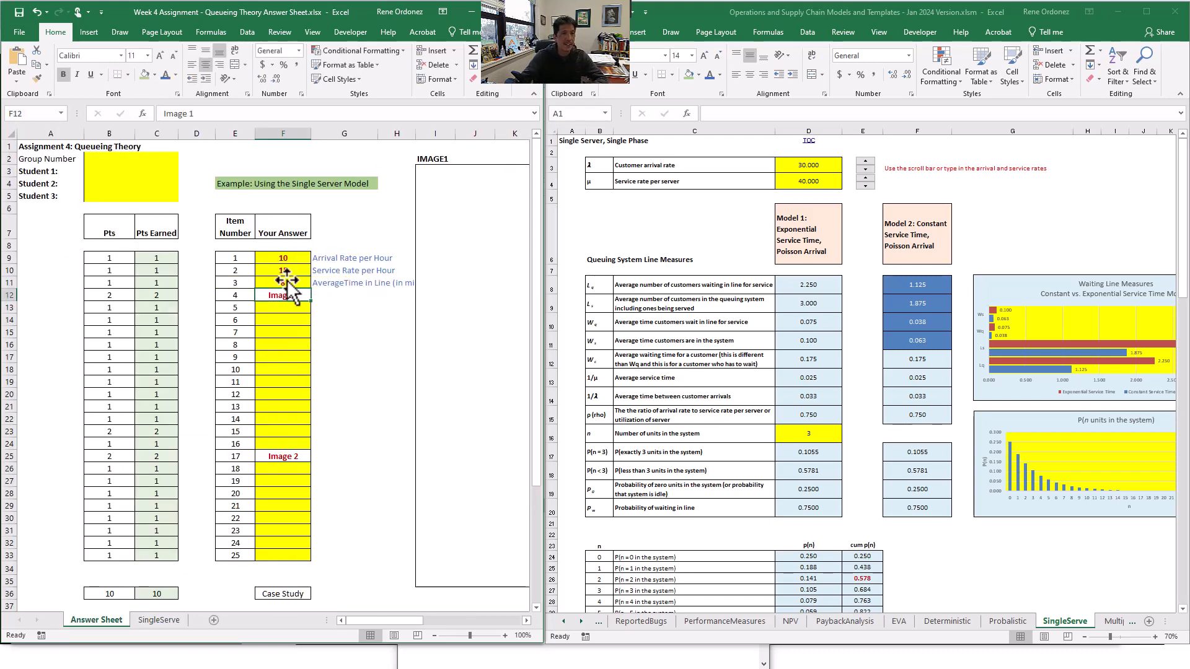
Format the item 3 answer in F11 to show three decimal places.
{"action": "left_click", "coordinate": [291, 282]}
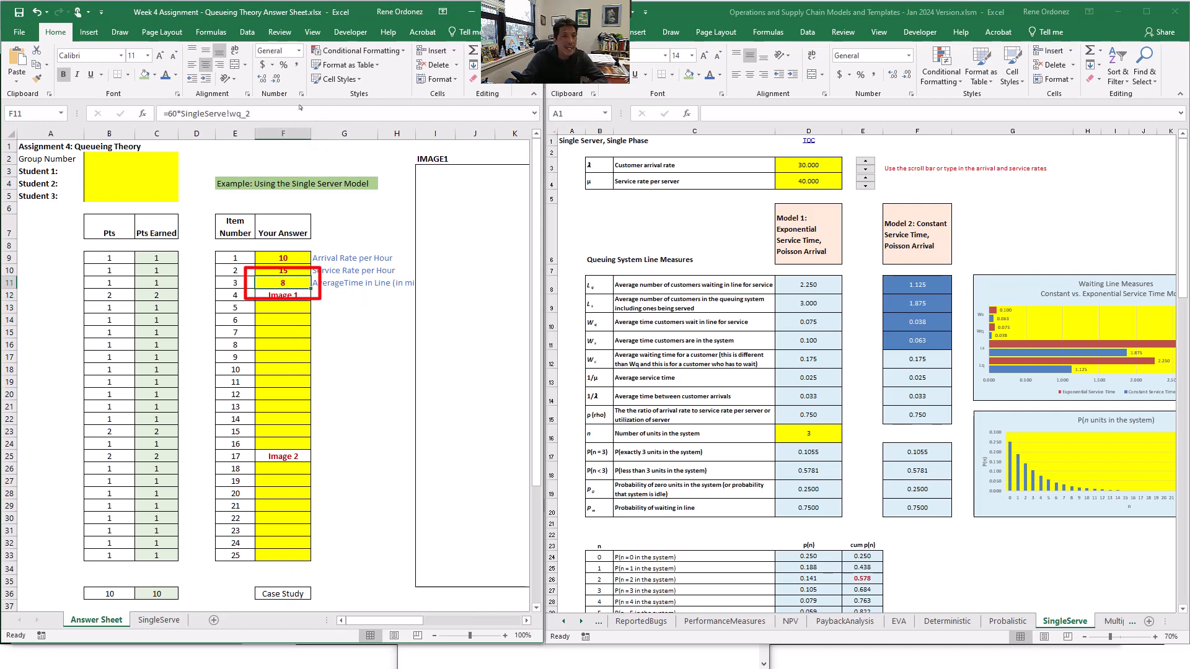
{"action": "left_click", "coordinate": [263, 79]}
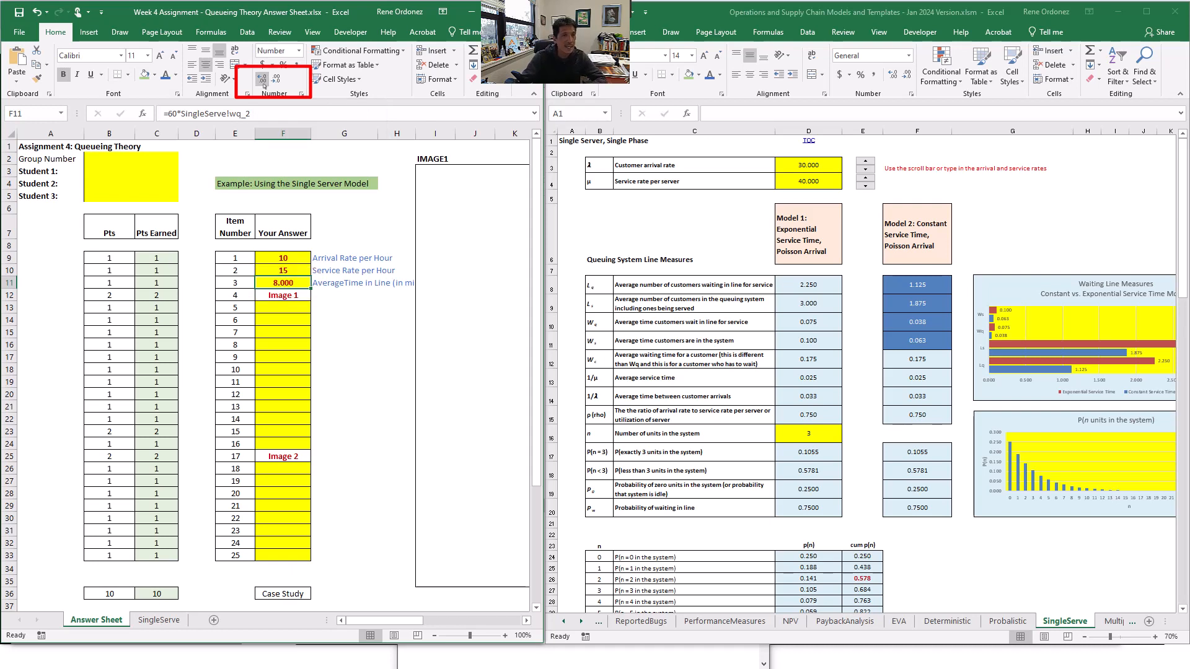
{"action": "left_click", "coordinate": [350, 319]}
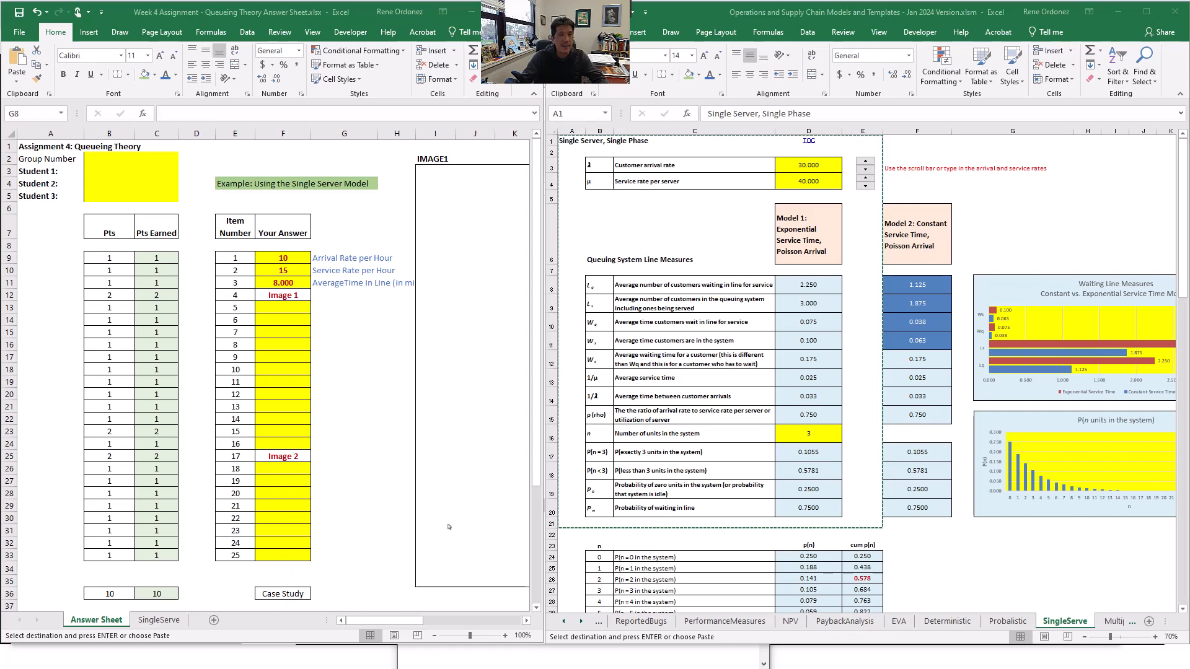
Copy the Model 1 range A1:D21 from the SingleServe sheet of the answer workbook.
{"action": "left_click", "coordinate": [157, 619]}
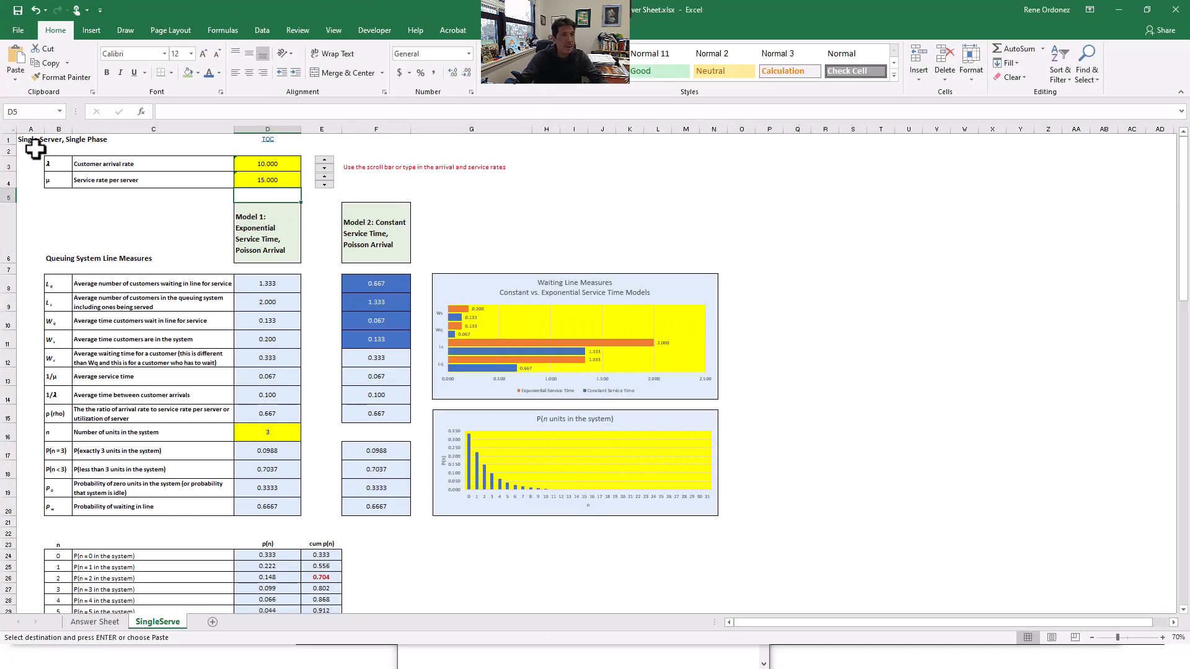
{"action": "left_click_drag", "start_coordinate": [30, 142], "coordinate": [289, 524]}
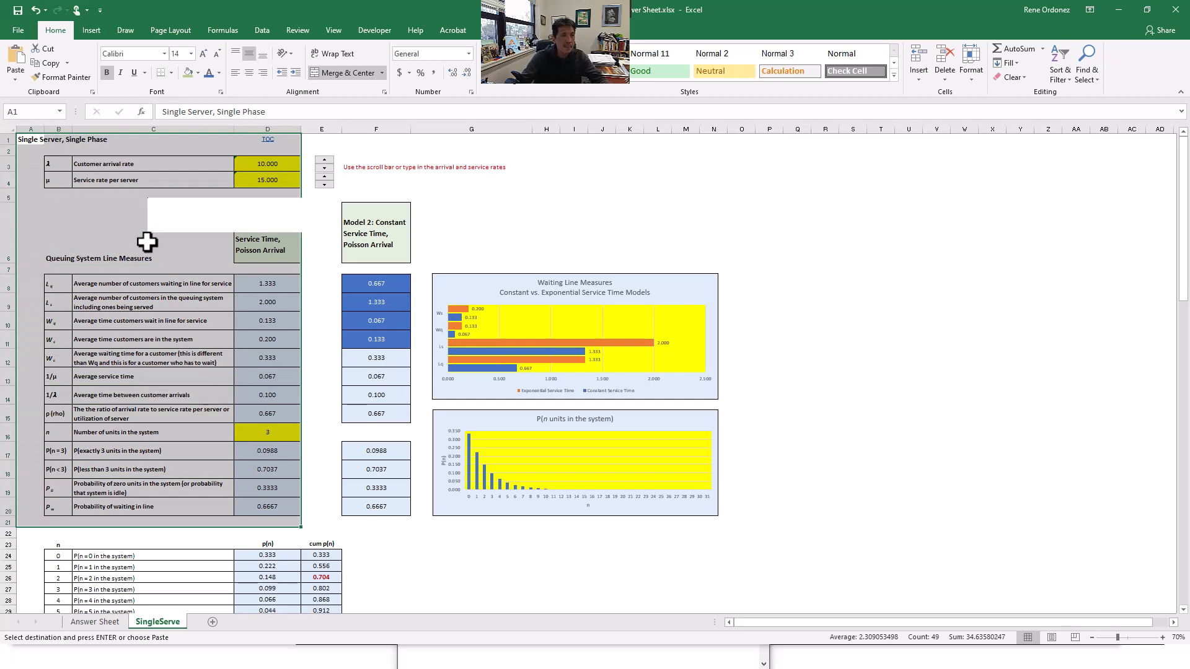
{"action": "right_click", "coordinate": [147, 242]}
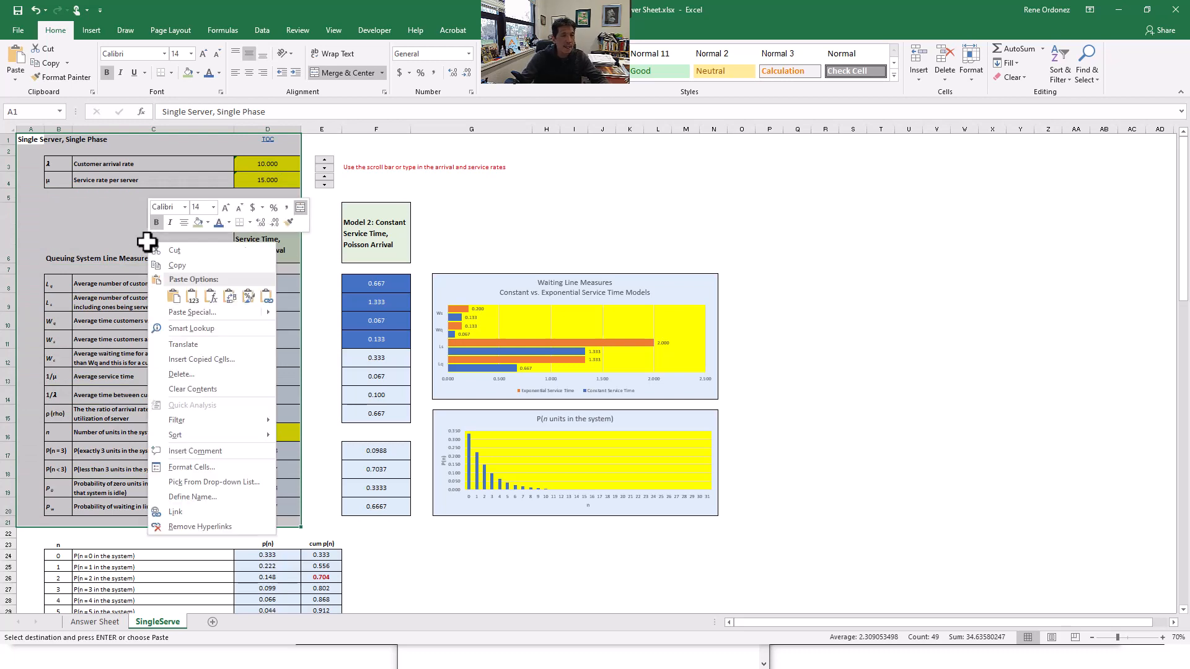
{"action": "left_click", "coordinate": [177, 265]}
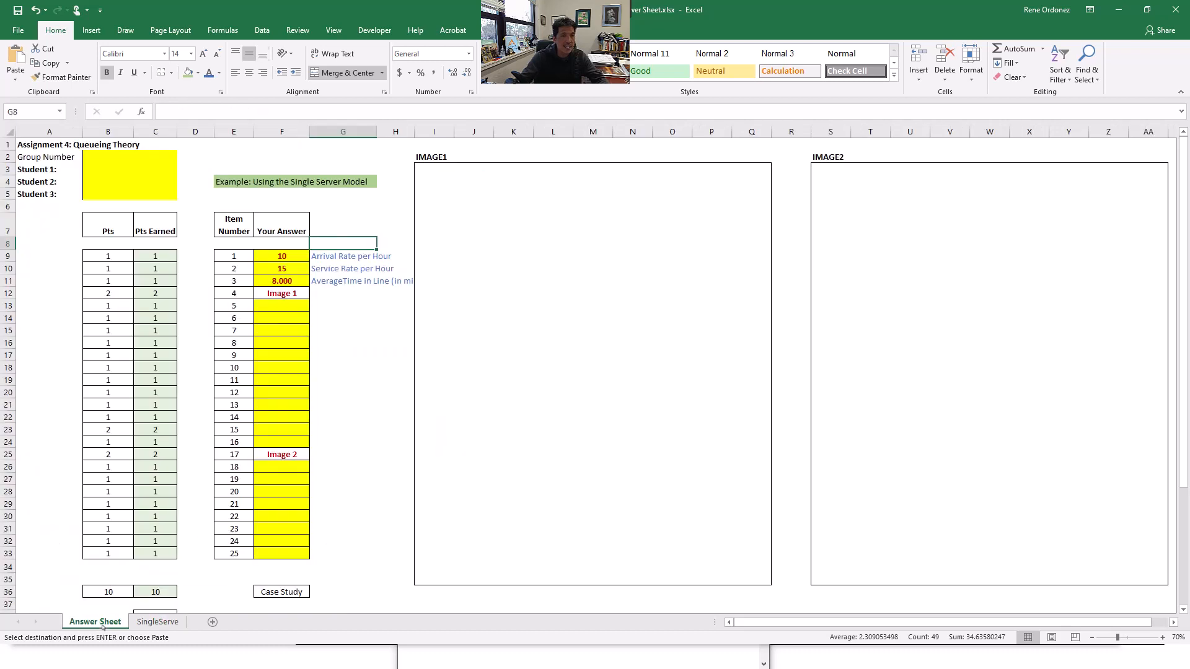
Paste the copied range as a linked picture into the IMAGE1 frame at I3 of the Answer Sheet.
{"action": "left_click", "coordinate": [99, 624]}
{"action": "left_click", "coordinate": [476, 198]}
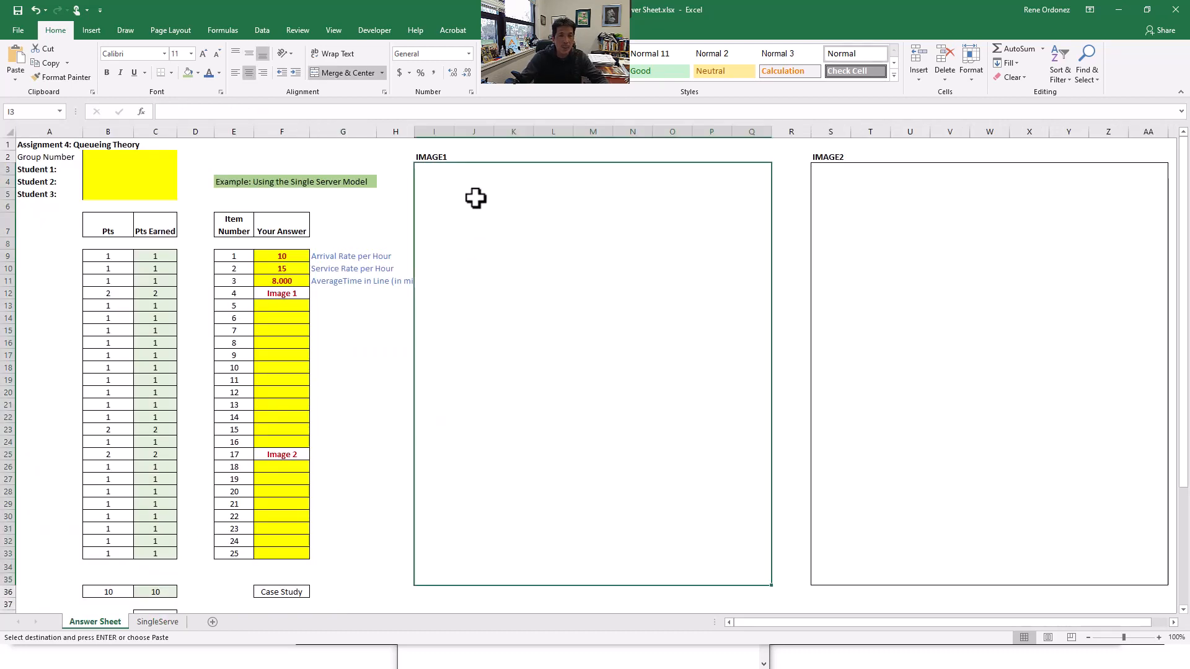
{"action": "right_click", "coordinate": [476, 199]}
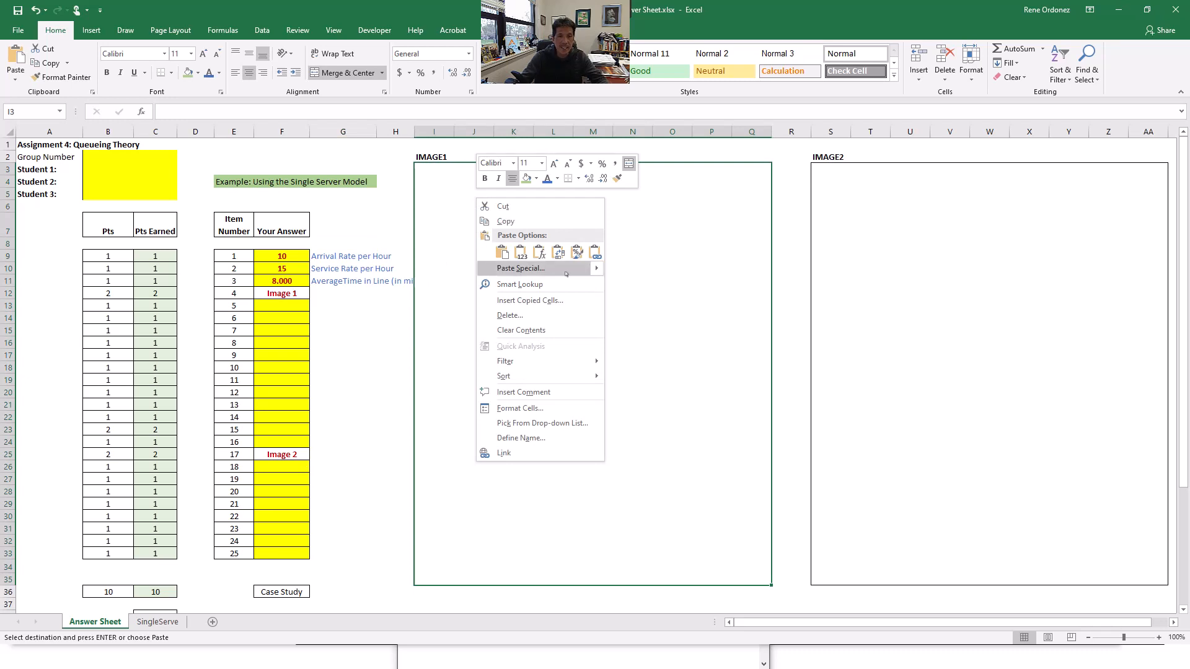
{"action": "mouse_move", "coordinate": [596, 272]}
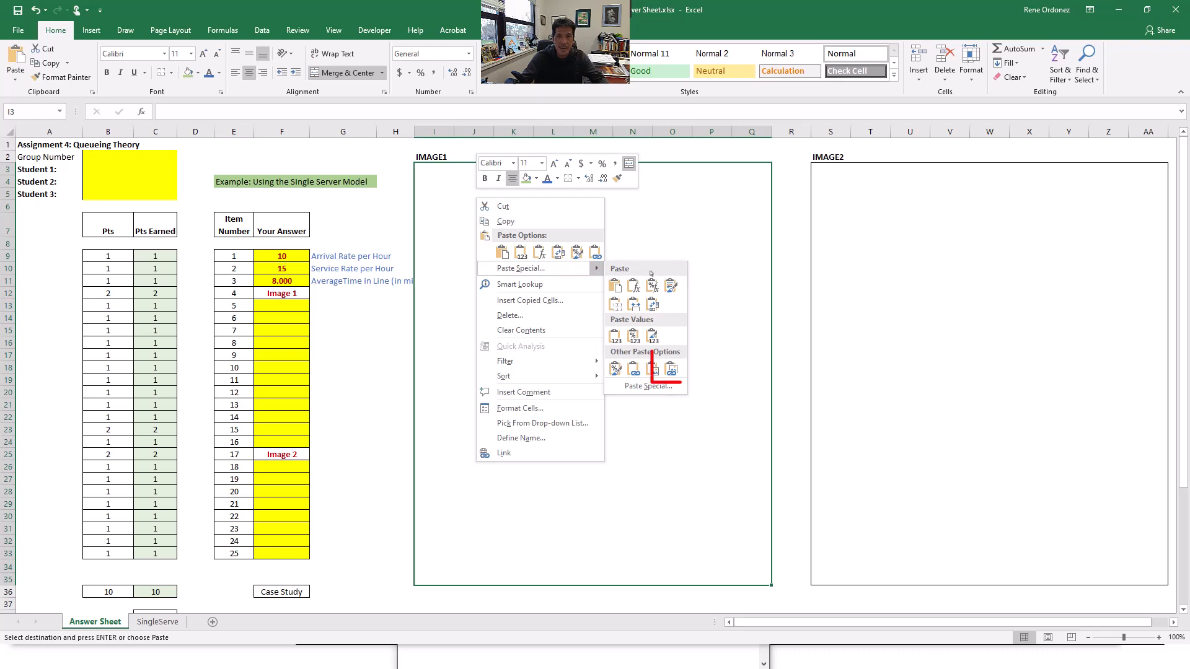
{"action": "left_click", "coordinate": [673, 370]}
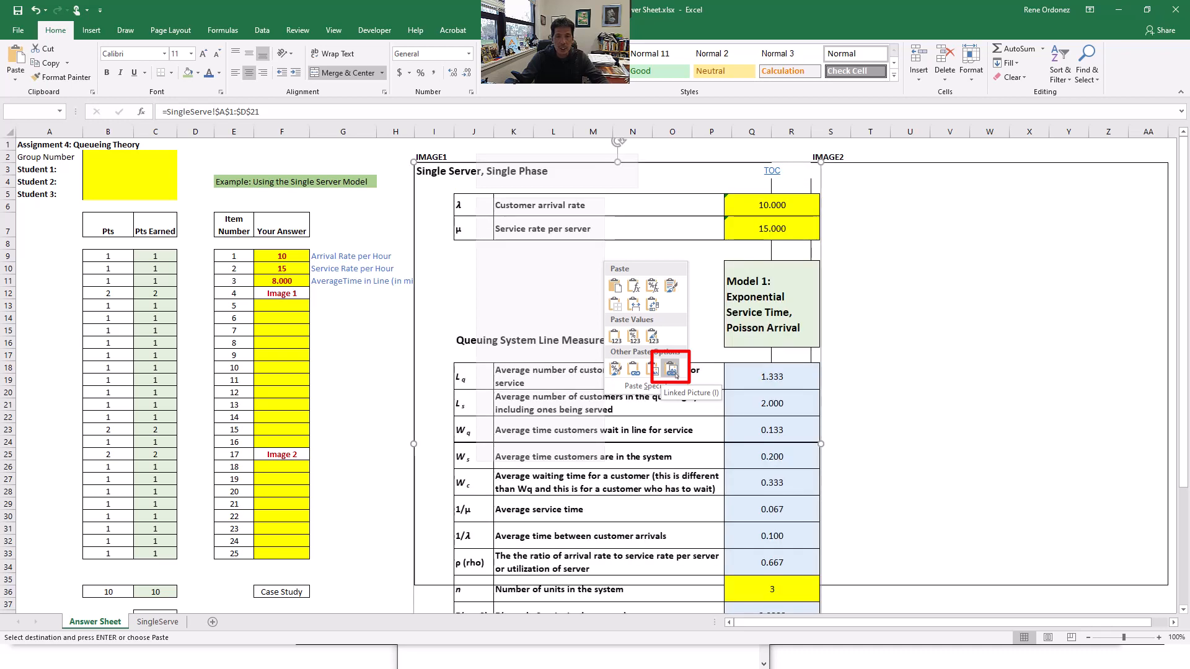
{"action": "left_click", "coordinate": [673, 370]}
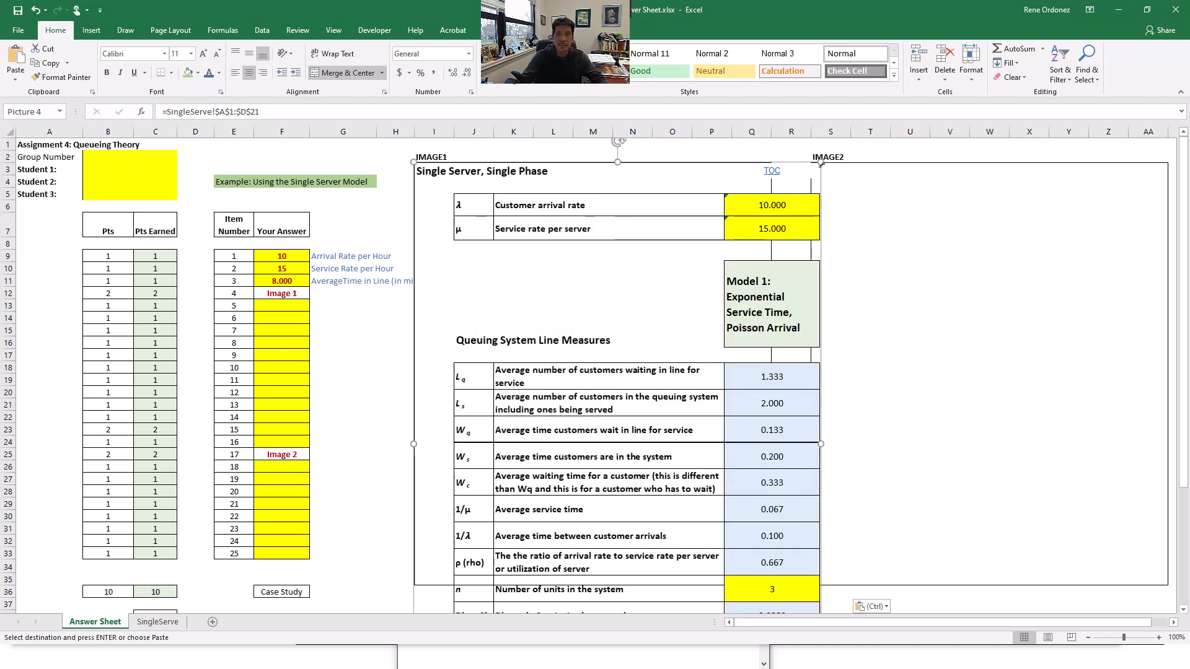
Shrink the linked picture to about 6.41" high by 4.63" wide and position it inside the IMAGE1 frame.
{"action": "left_click_drag", "start_coordinate": [786, 196], "coordinate": [687, 255]}
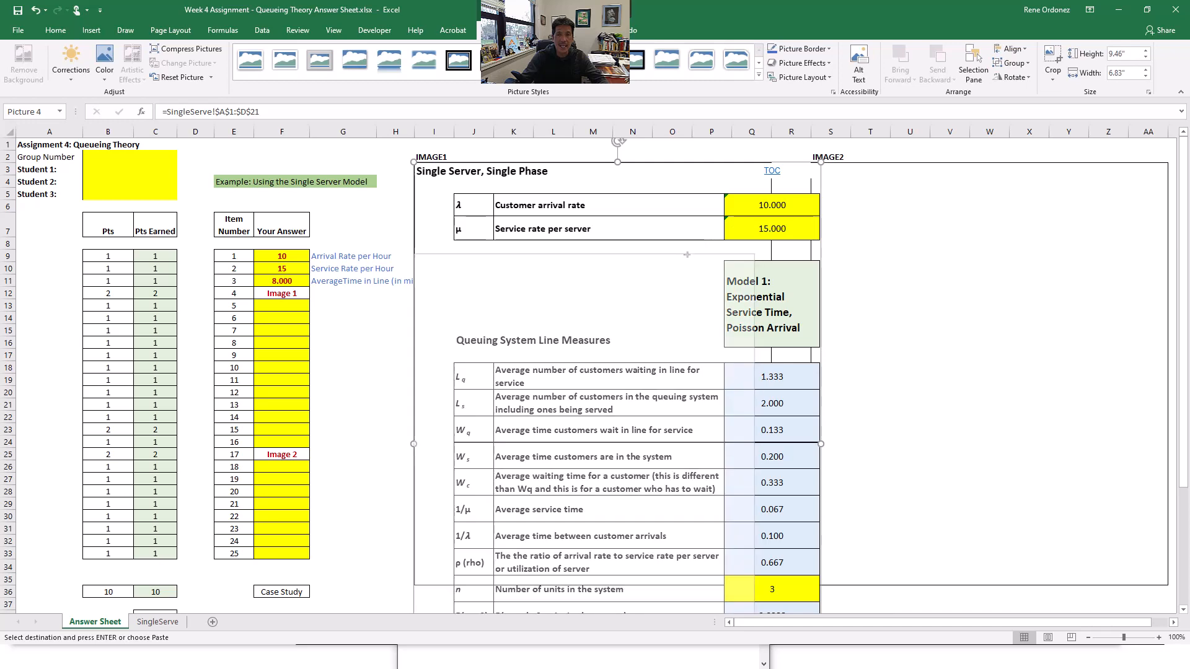
{"action": "left_click_drag", "start_coordinate": [678, 306], "coordinate": [680, 300]}
{"action": "left_click_drag", "start_coordinate": [693, 248], "coordinate": [679, 223]}
{"action": "left_click_drag", "start_coordinate": [520, 261], "coordinate": [518, 249]}
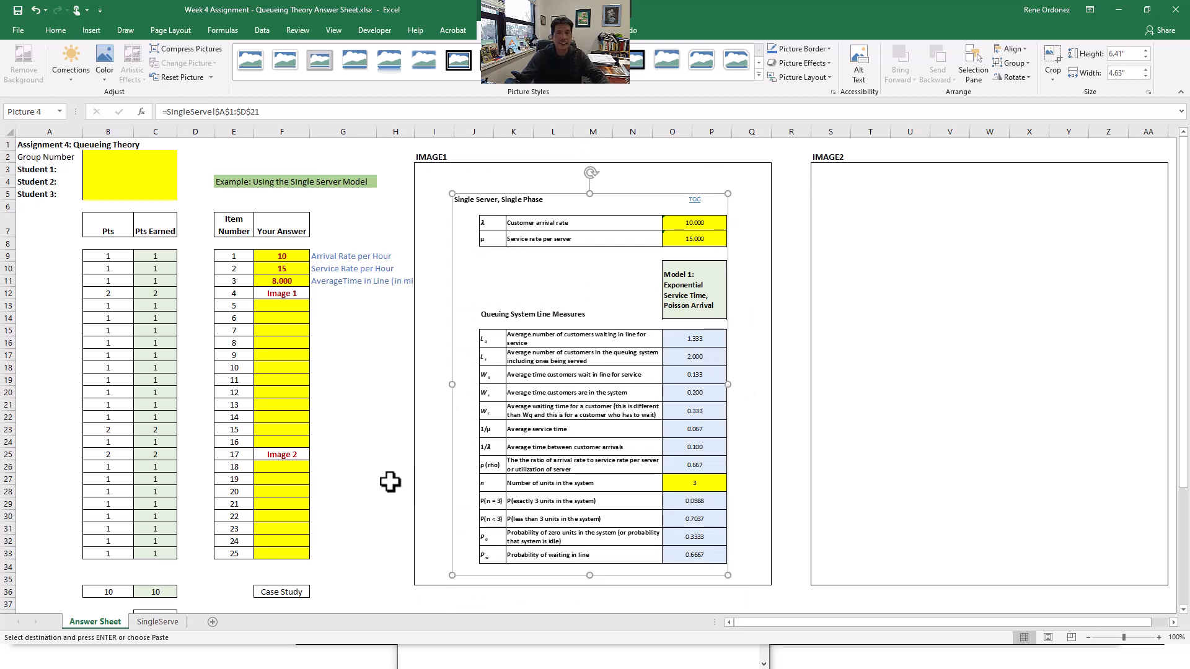
{"action": "left_click", "coordinate": [390, 482]}
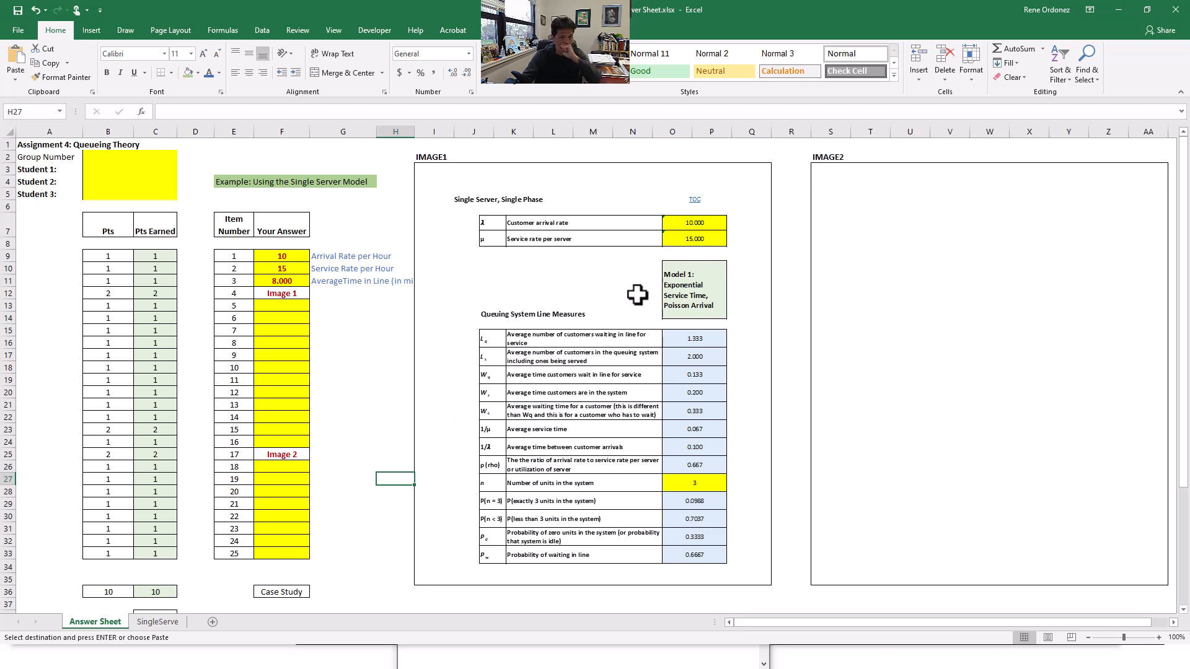
Set the item 1 arrival rate in F9 to 8 and reposition the linked picture slightly within the IMAGE1 frame to refresh it.
{"action": "left_click", "coordinate": [287, 256]}
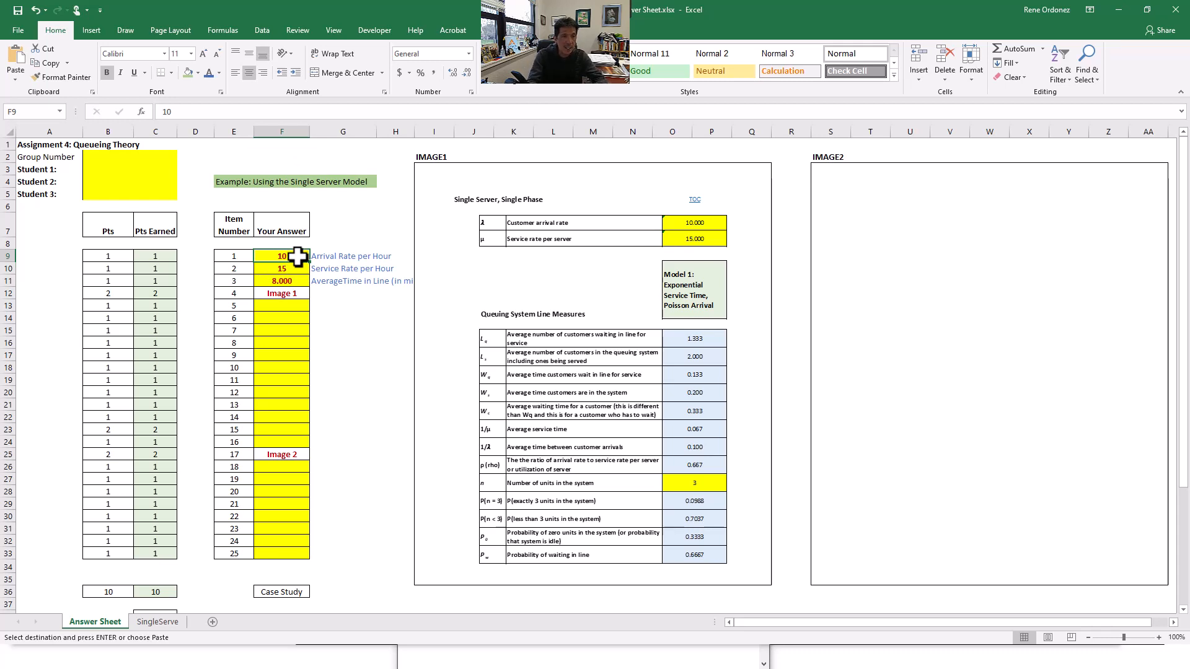
{"action": "type", "text": "8"}
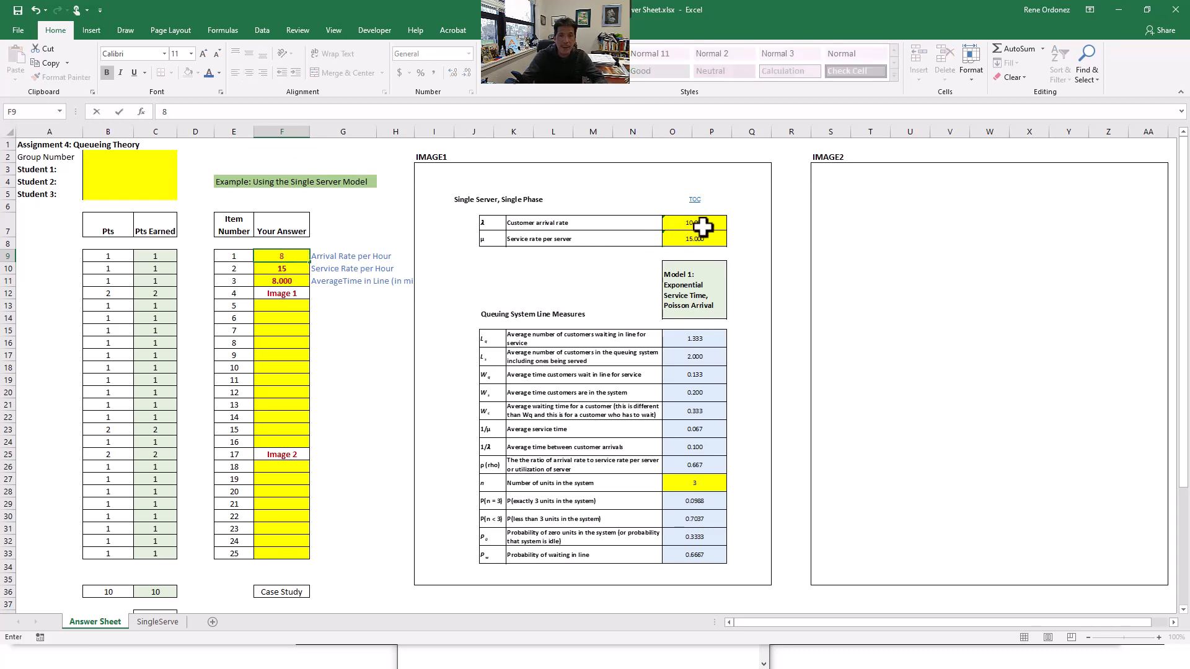
{"action": "left_click", "coordinate": [732, 259]}
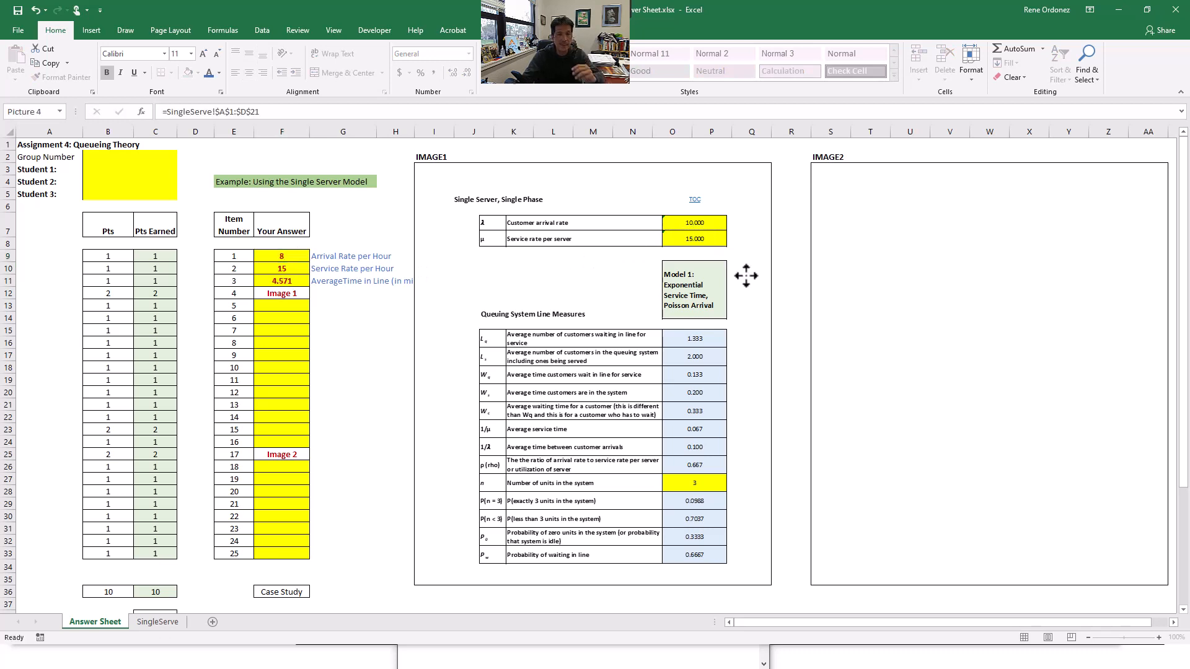
{"action": "left_click_drag", "start_coordinate": [719, 267], "coordinate": [712, 241]}
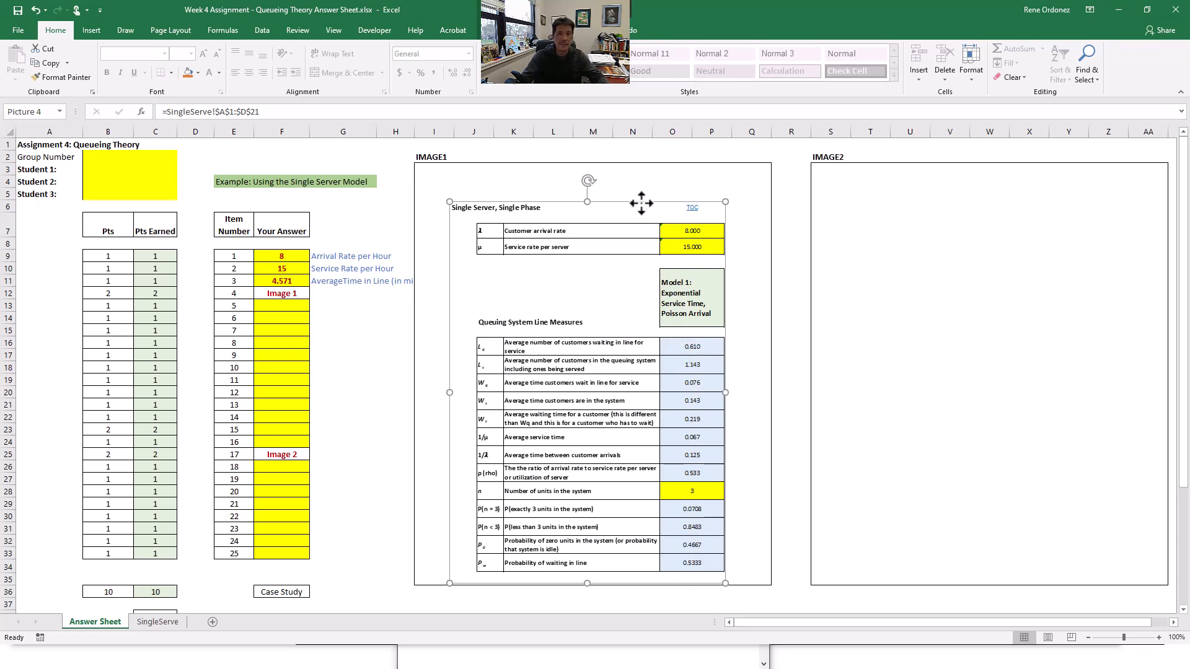
{"action": "left_click_drag", "start_coordinate": [644, 198], "coordinate": [647, 188]}
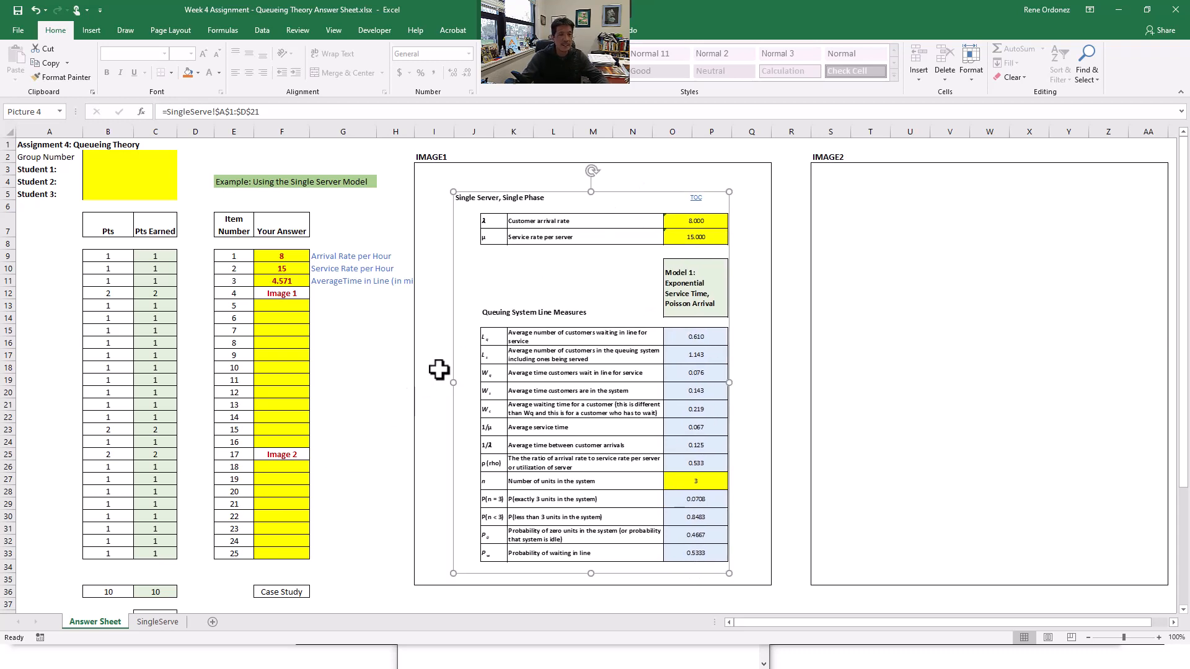